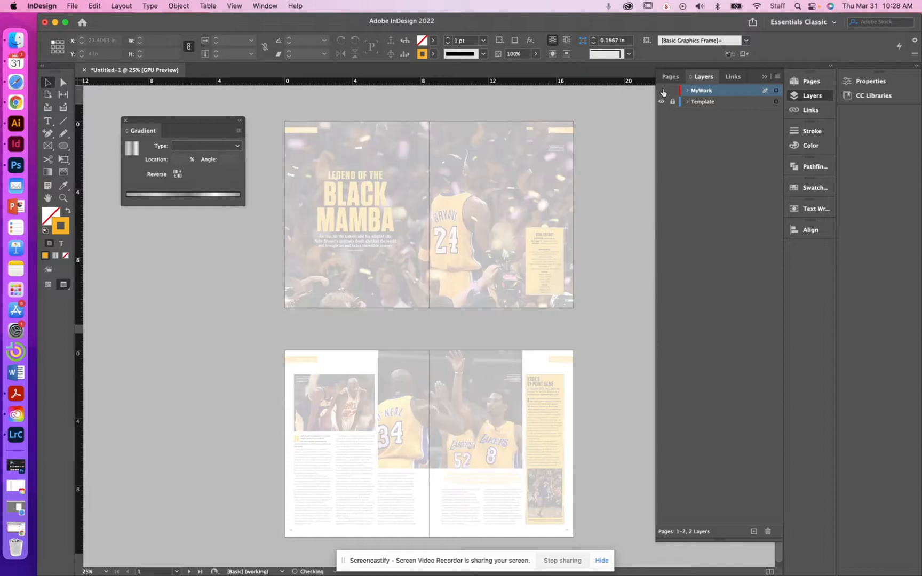
- Toggle the MyWork layer's visibility to compare it with the template beneath, leaving the layer shown
click(663, 91)
click(664, 91)
click(662, 90)
click(662, 91)
click(663, 91)
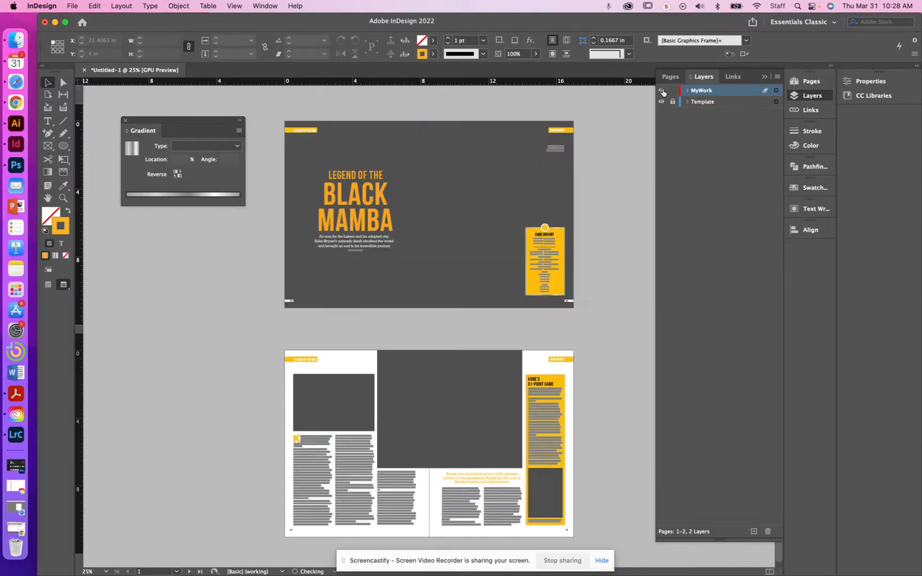
click(663, 91)
click(663, 91)
- Alternate the spreads between Preview and Normal screen modes, leaving the frame edges and guides displayed
key(w)
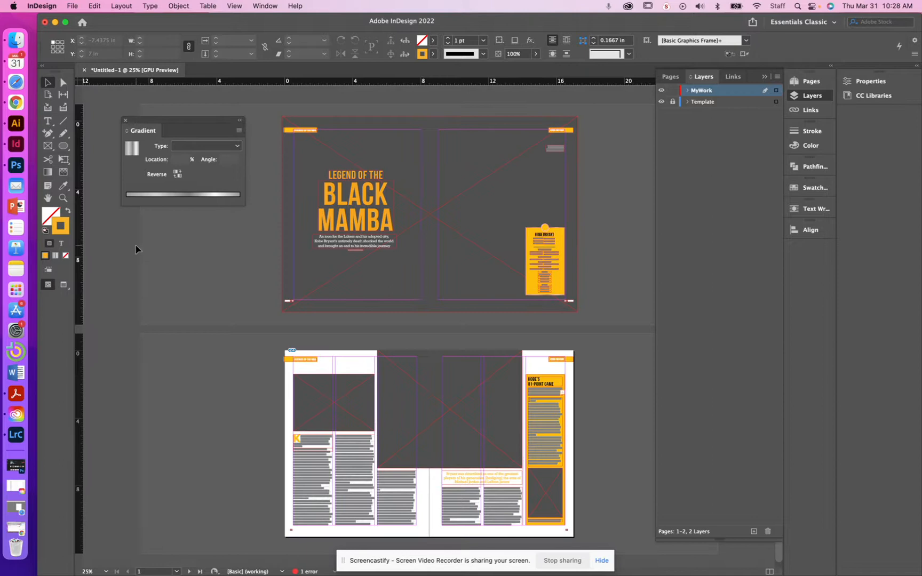
click(64, 287)
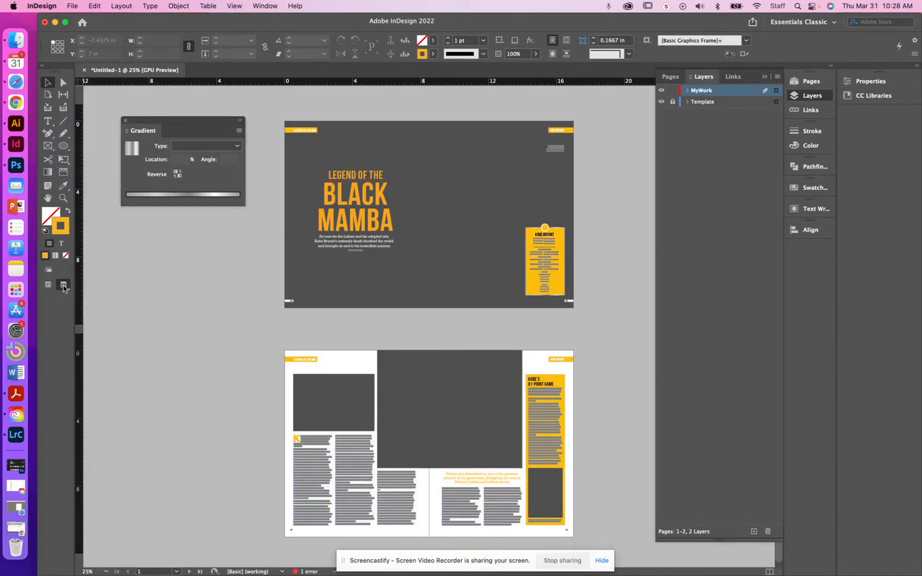
click(47, 286)
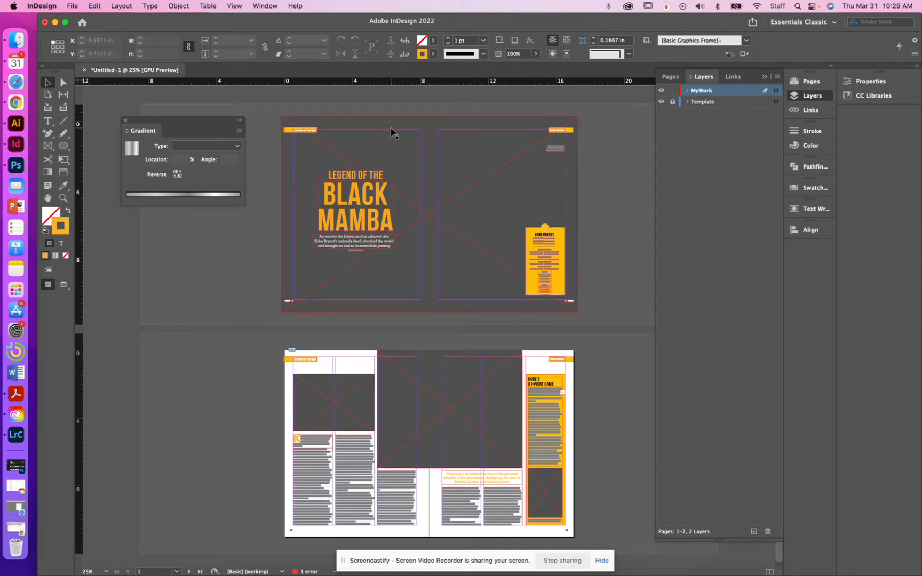
key(w)
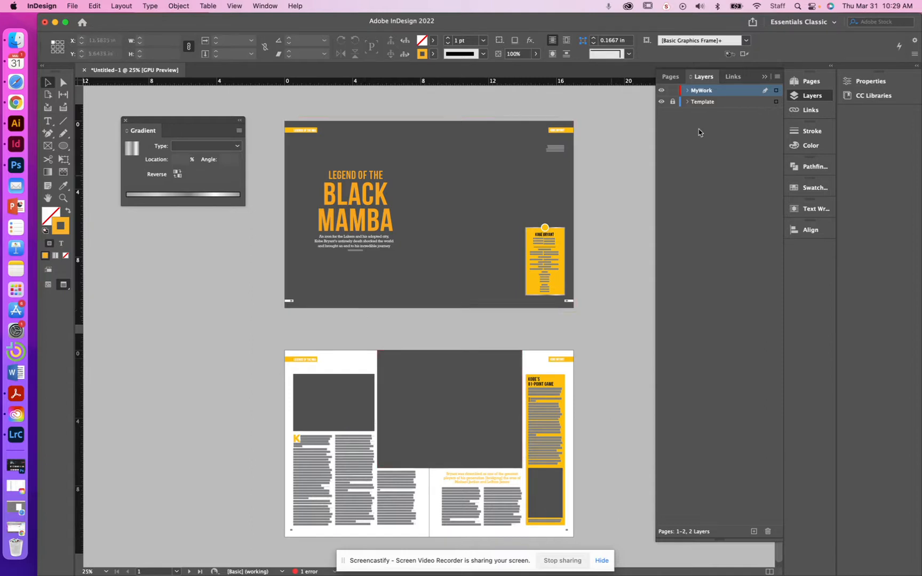
key(w)
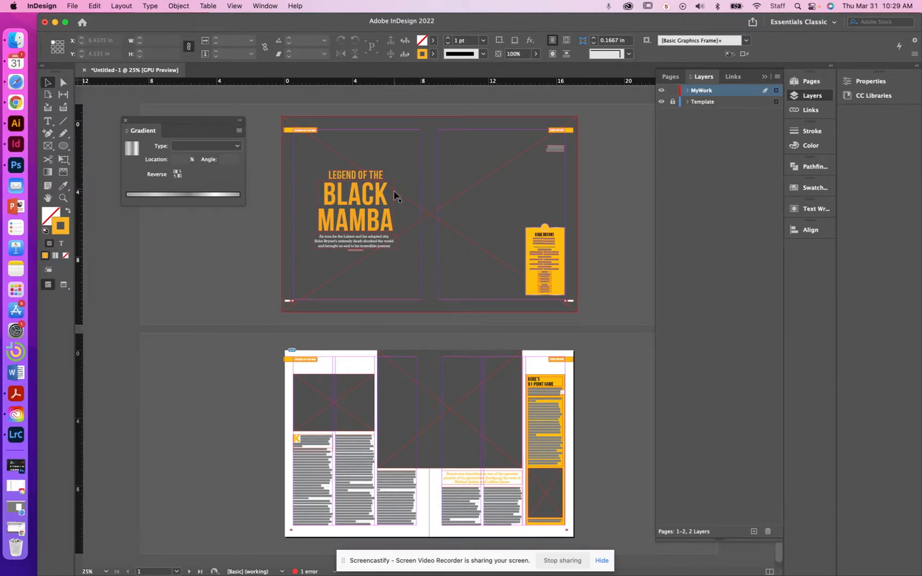
- Take a screenshot of the whole first spread with the Gradient panel closed and all other panels hidden
key(super+equal)
key(super+minus)
click(126, 120)
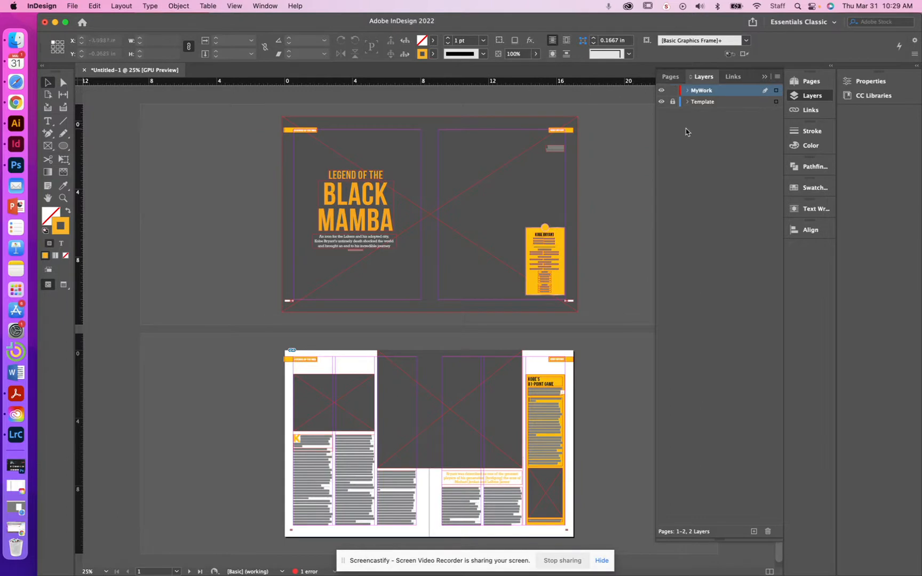
key(Tab)
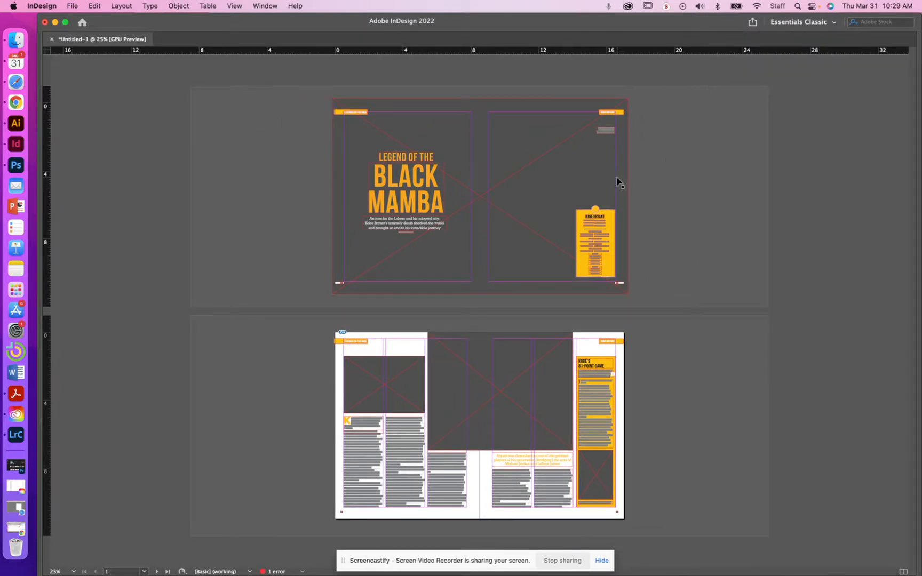
key(super+equal)
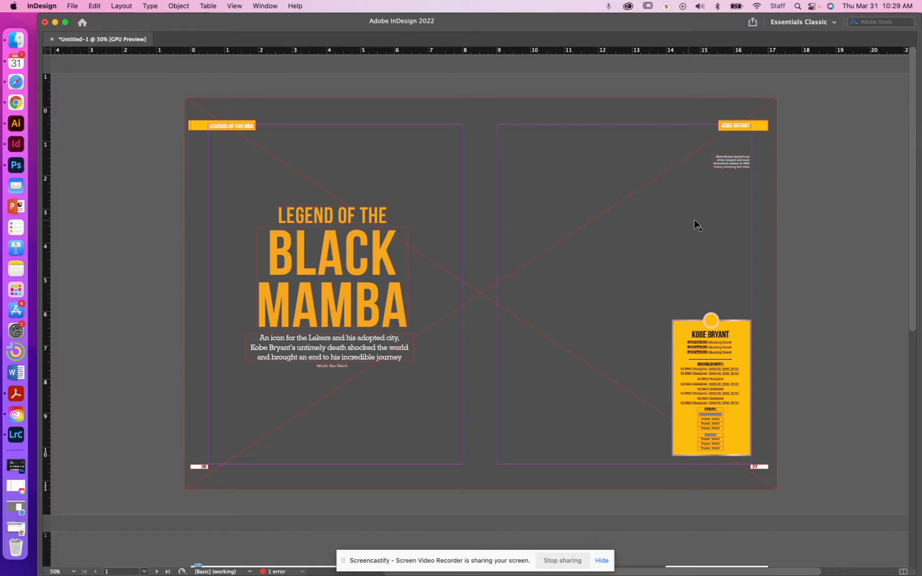
key(super+shift+4)
drag(172, 88, 794, 503)
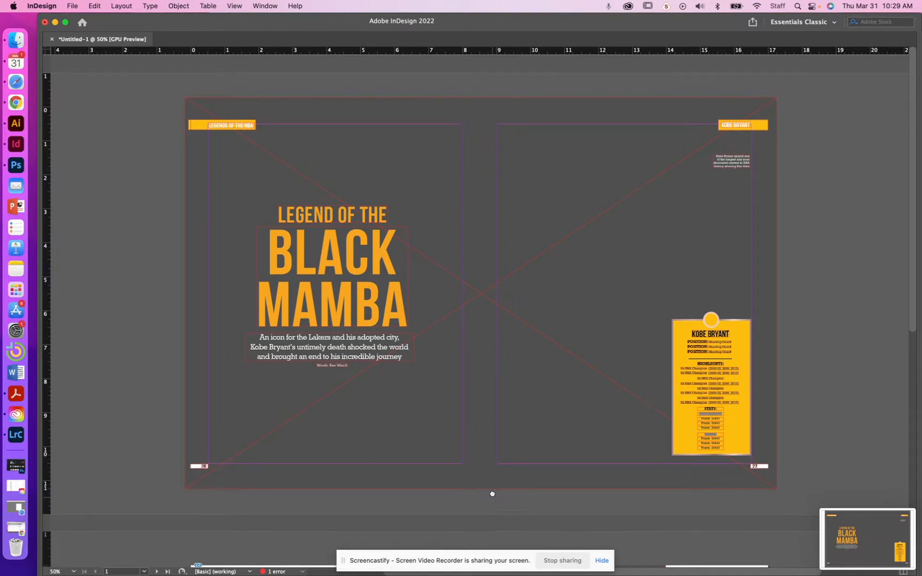
- Take a screenshot of the whole second spread, and restore Preview mode and the hidden panels
scroll(502, 140, down, 10)
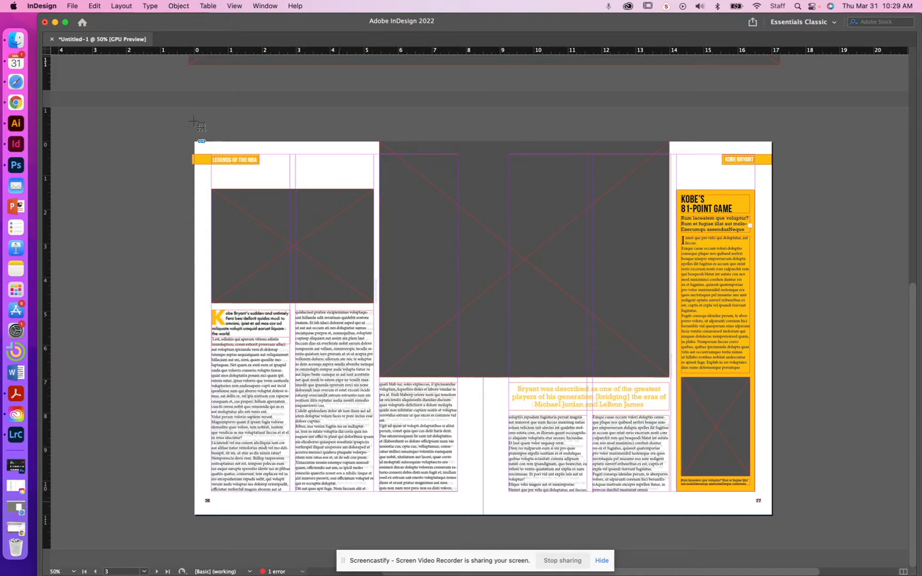
drag(181, 127, 784, 534)
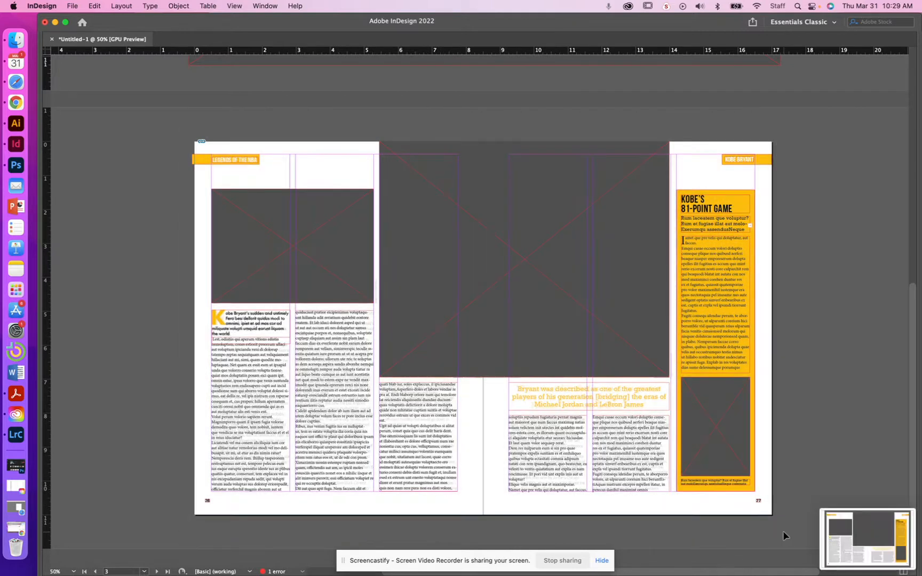
key(w)
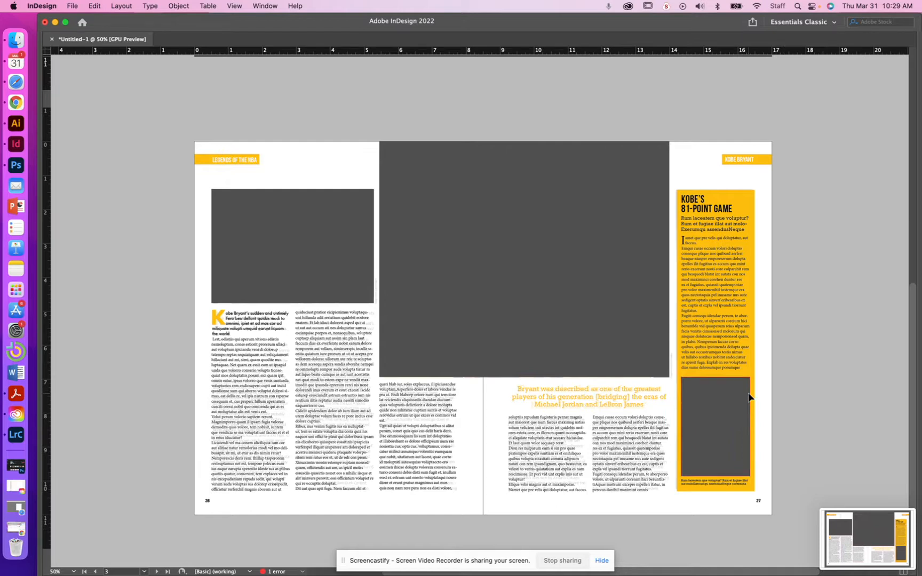
key(Tab)
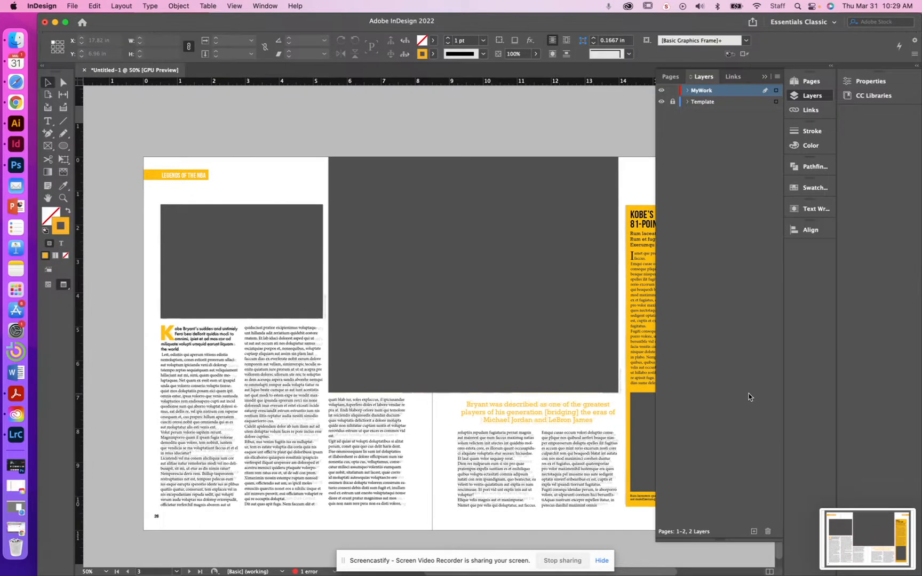
- Add four blank pages after the 3–4 spread
click(704, 80)
click(812, 83)
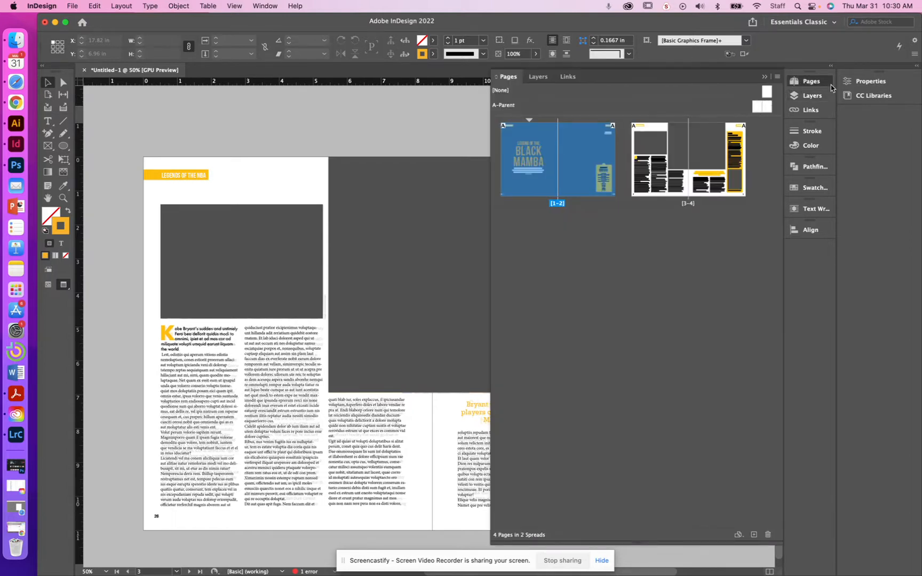
click(265, 6)
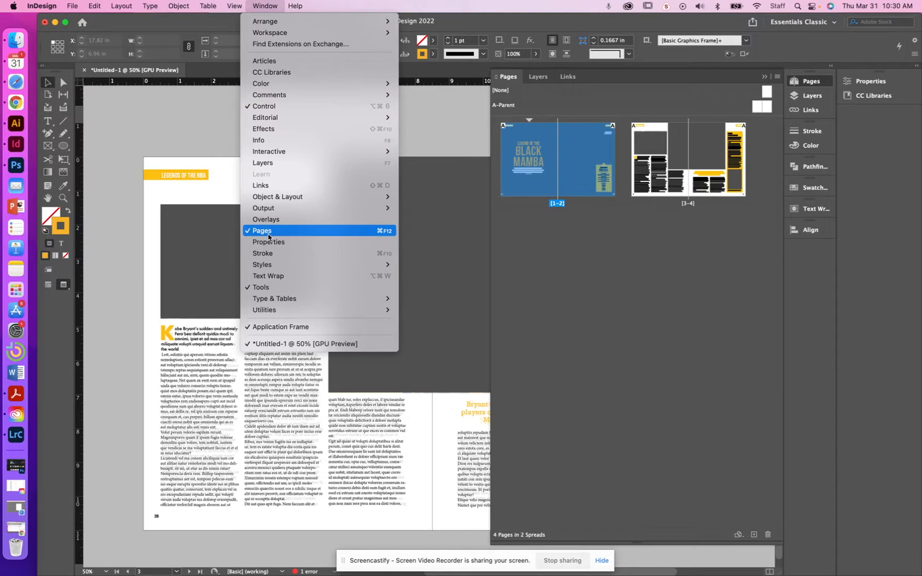
click(692, 273)
click(722, 188)
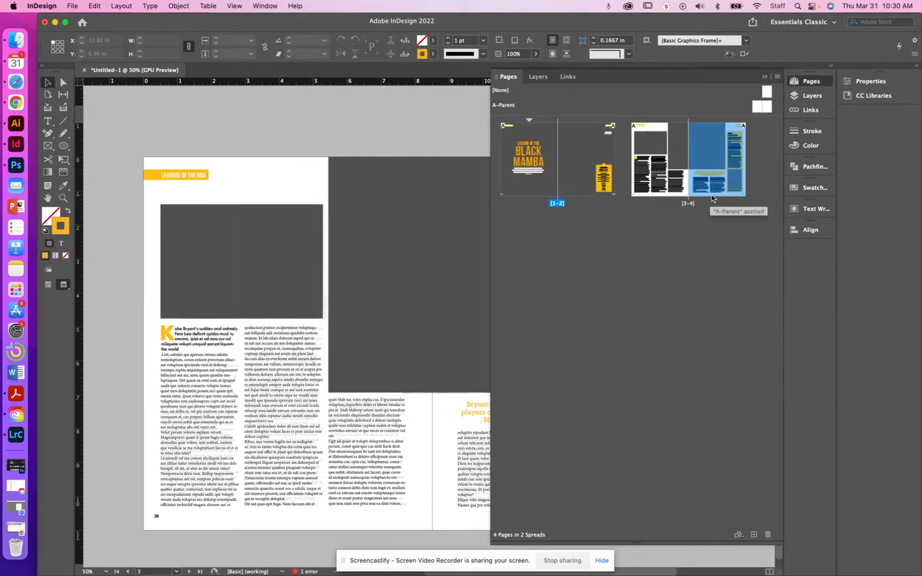
click(754, 535)
click(754, 535)
click(754, 535)
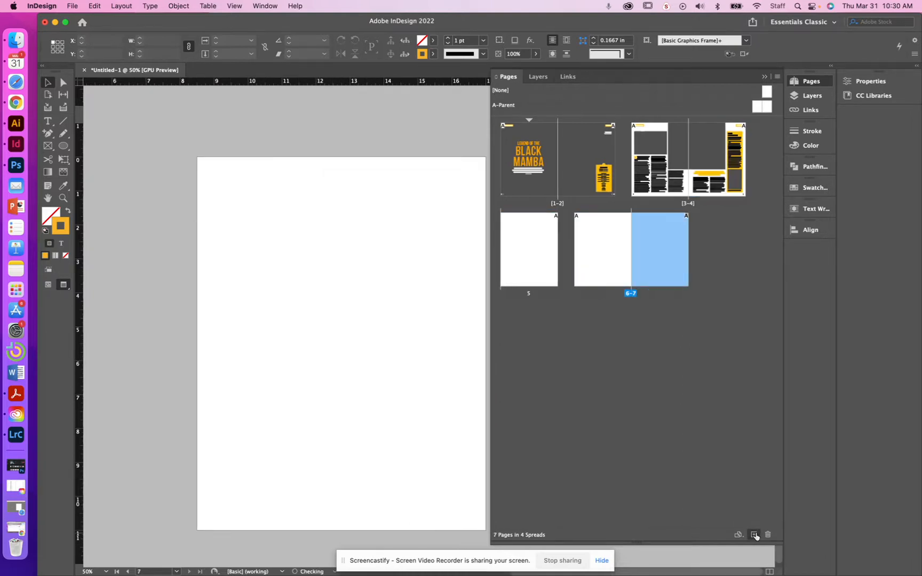
click(754, 535)
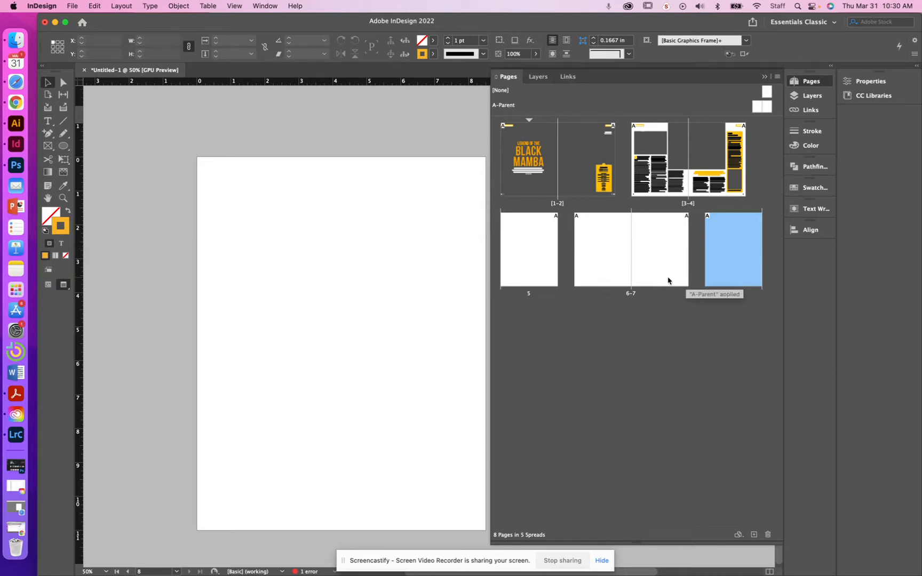
- Turn off Allow Selected Spreads to Shuffle for the four blank pages, 5 to 8
click(544, 259)
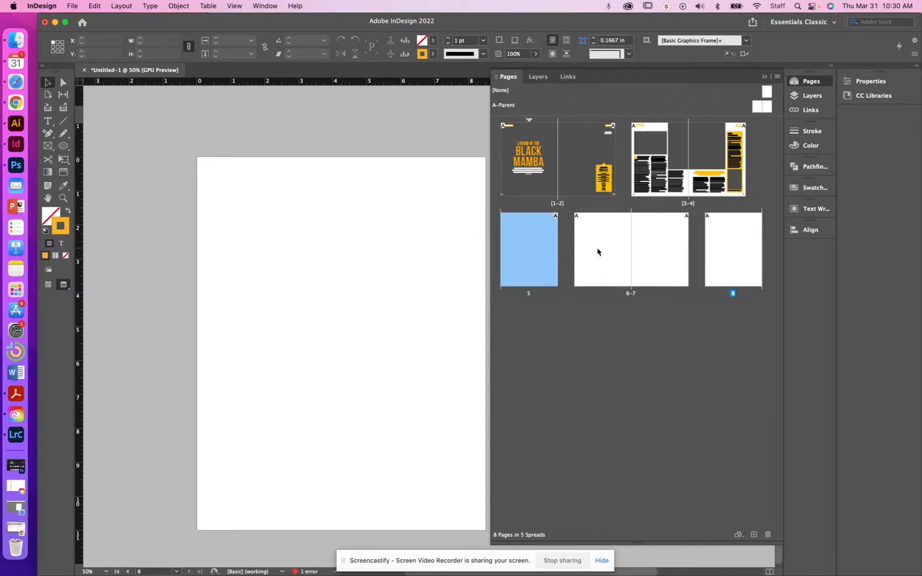
shift+click(722, 256)
click(515, 275)
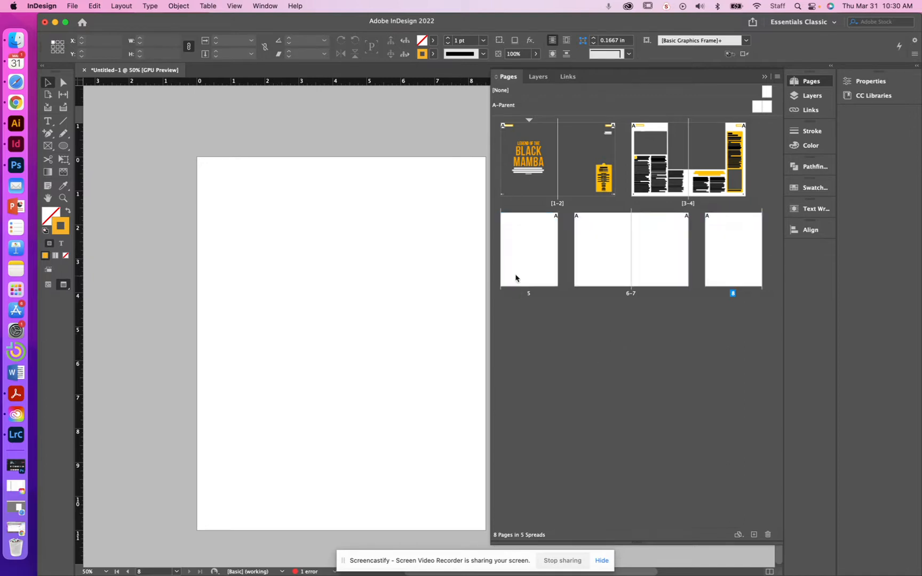
shift+click(737, 263)
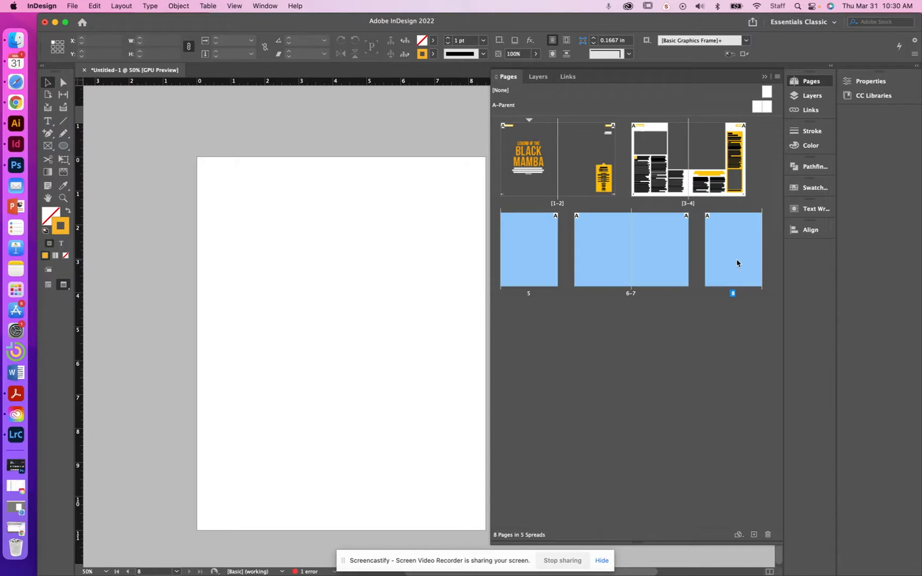
right_click(737, 262)
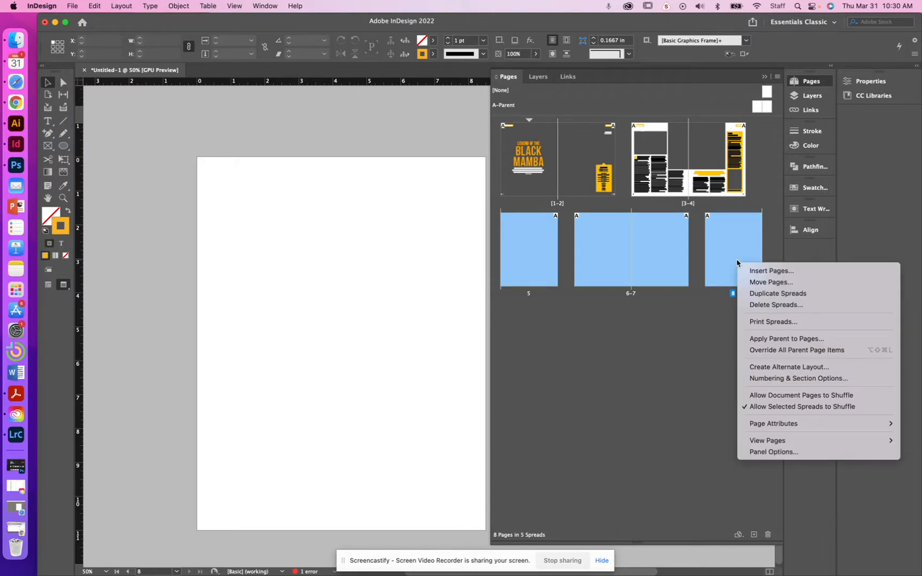
click(767, 409)
click(592, 368)
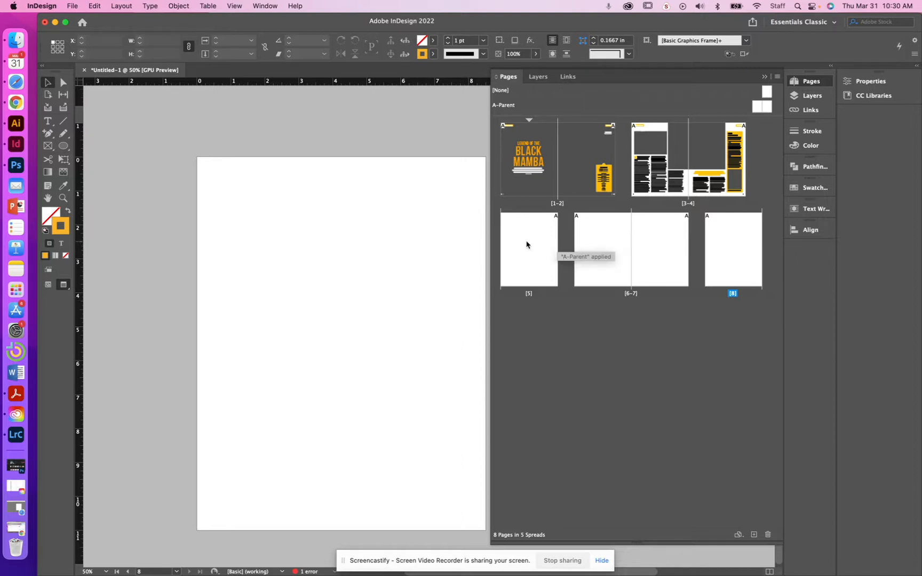
- Move blank page 5 beside page 8 so the four blank pages form two facing spreads
drag(517, 237, 771, 244)
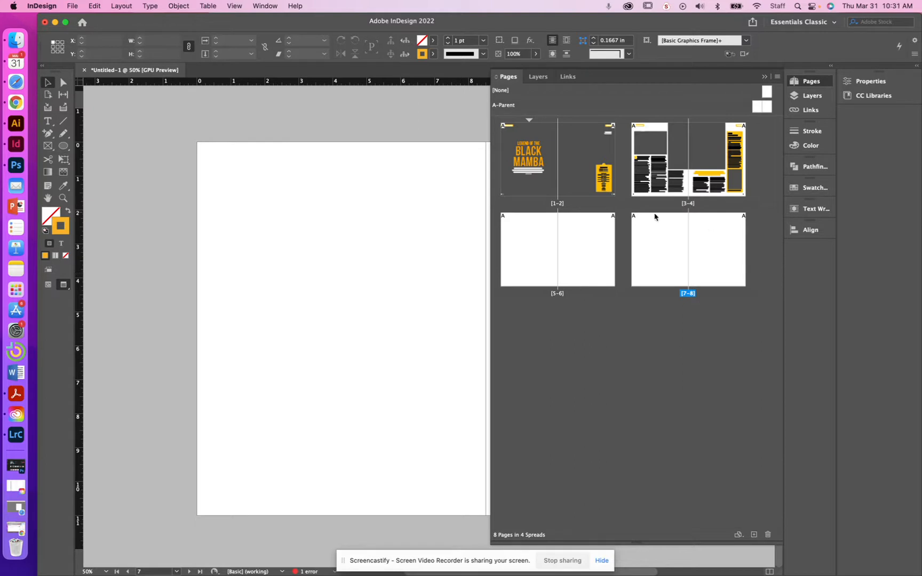
click(560, 243)
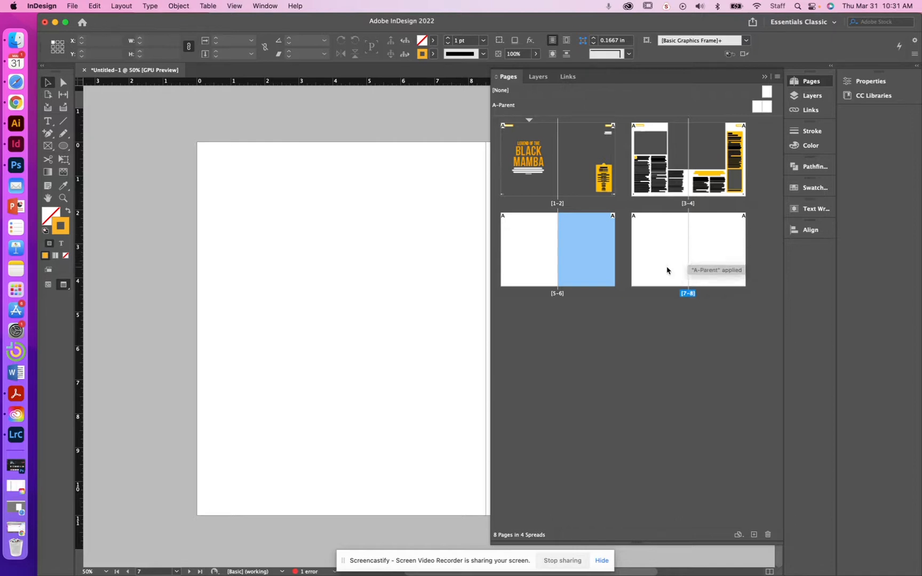
click(646, 316)
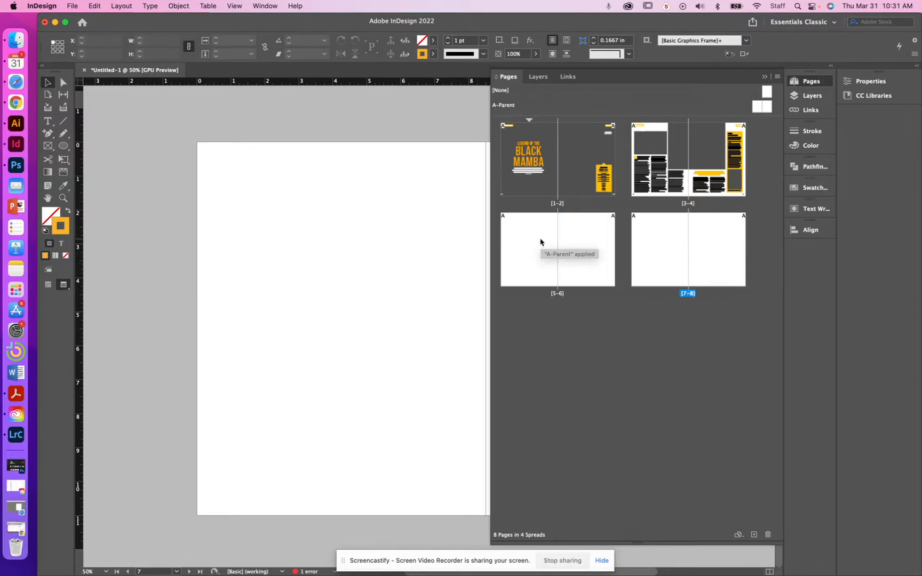
- Start placing an image on the 5–6 spread and add the Desktop folder to the file browser's favorites
key(super+minus)
key(super+minus)
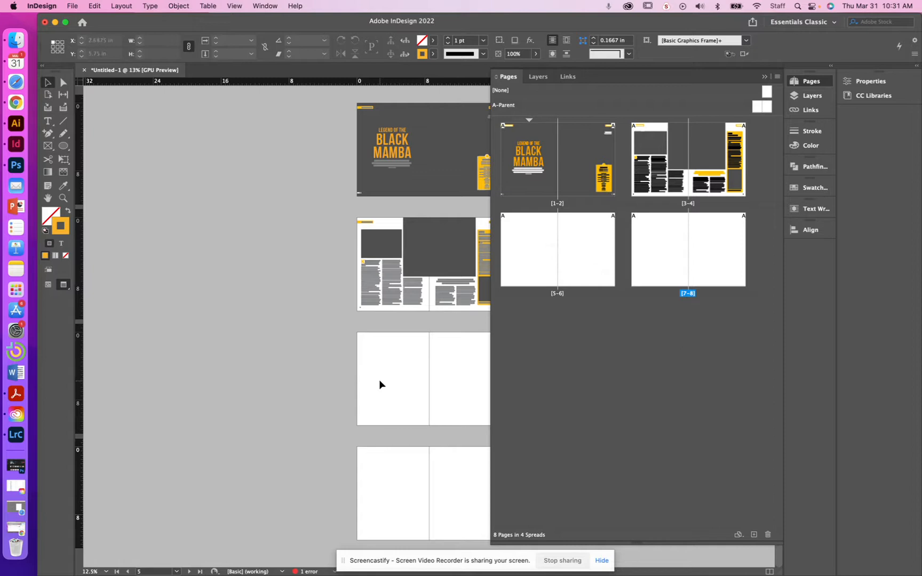
click(380, 382)
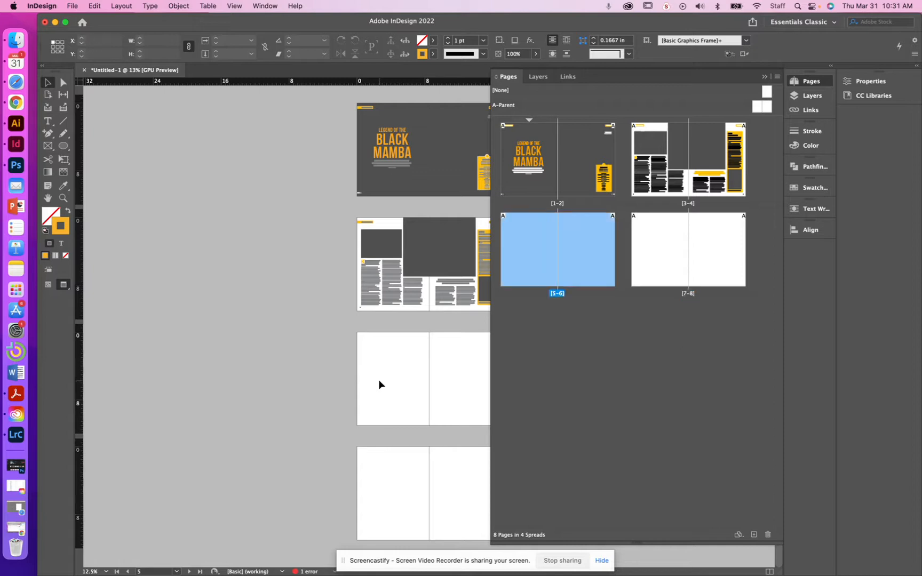
click(76, 6)
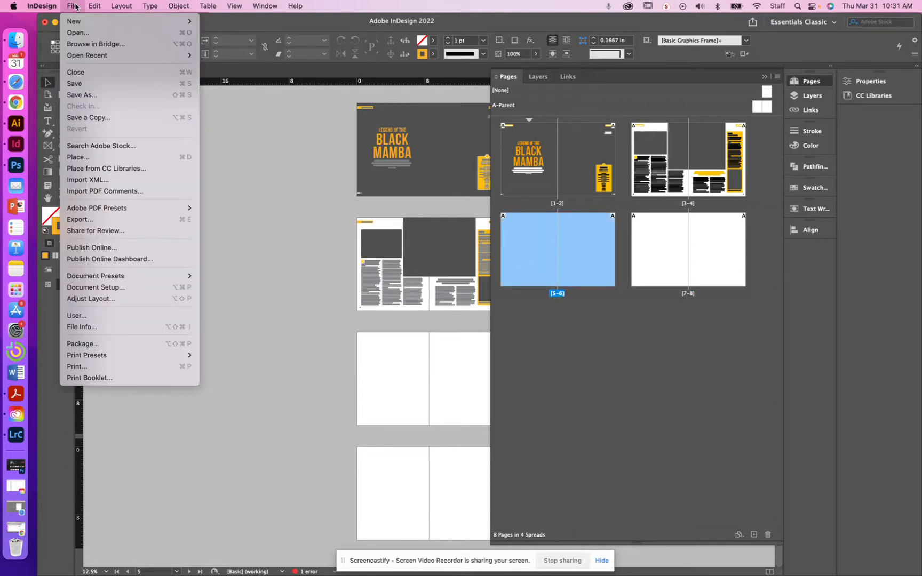
click(110, 159)
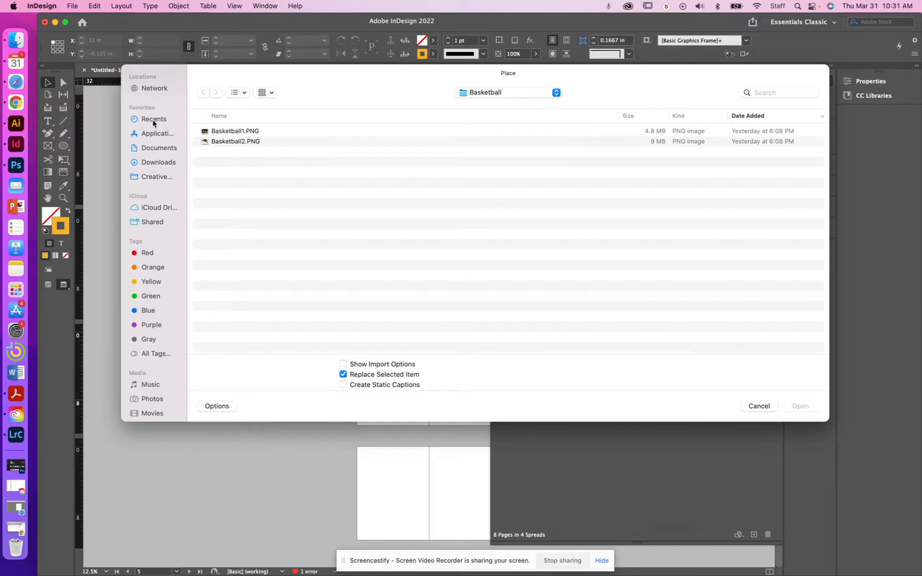
click(152, 148)
click(156, 134)
click(157, 176)
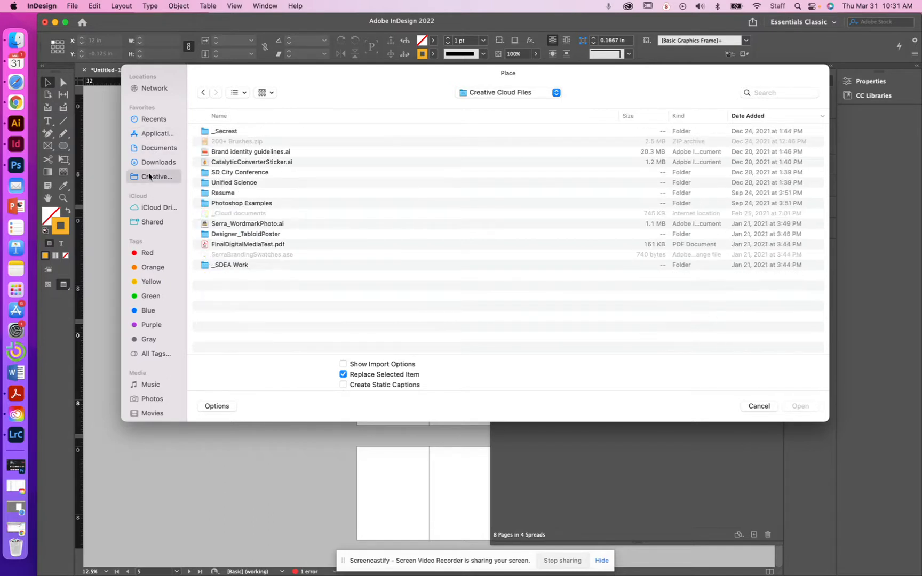
click(557, 93)
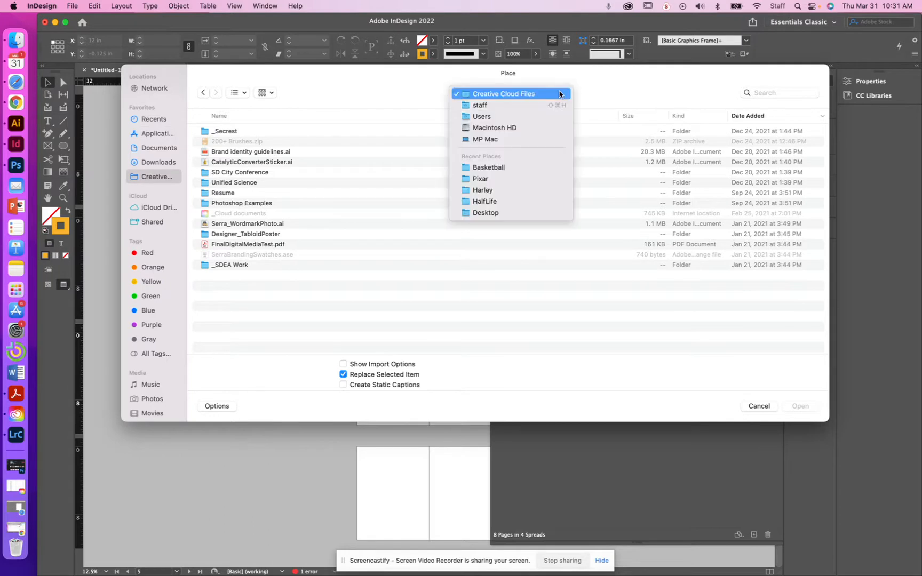
click(528, 123)
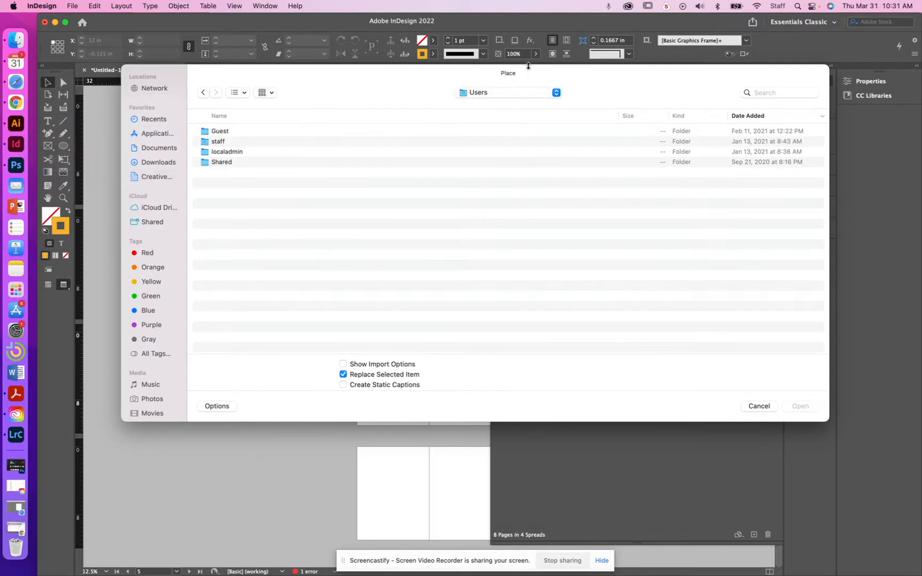
click(223, 134)
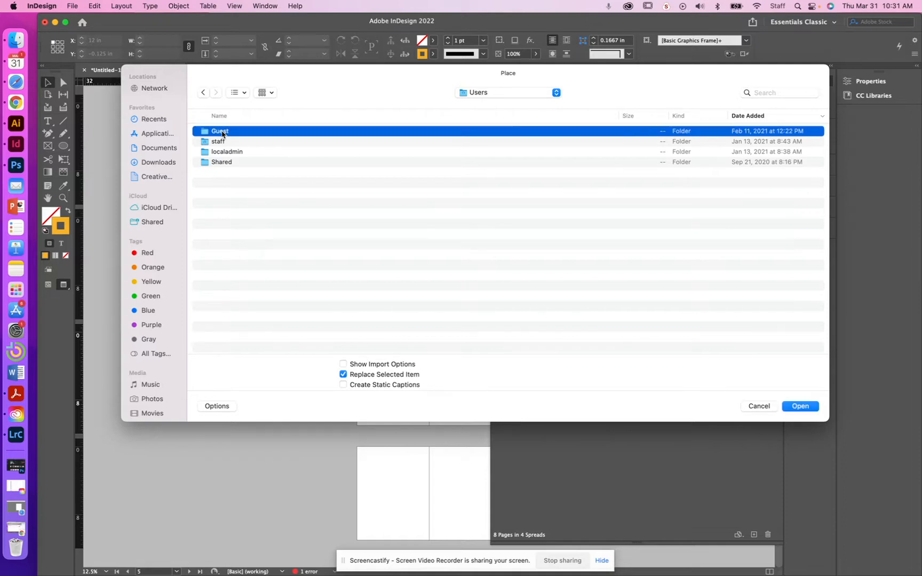
double_click(219, 142)
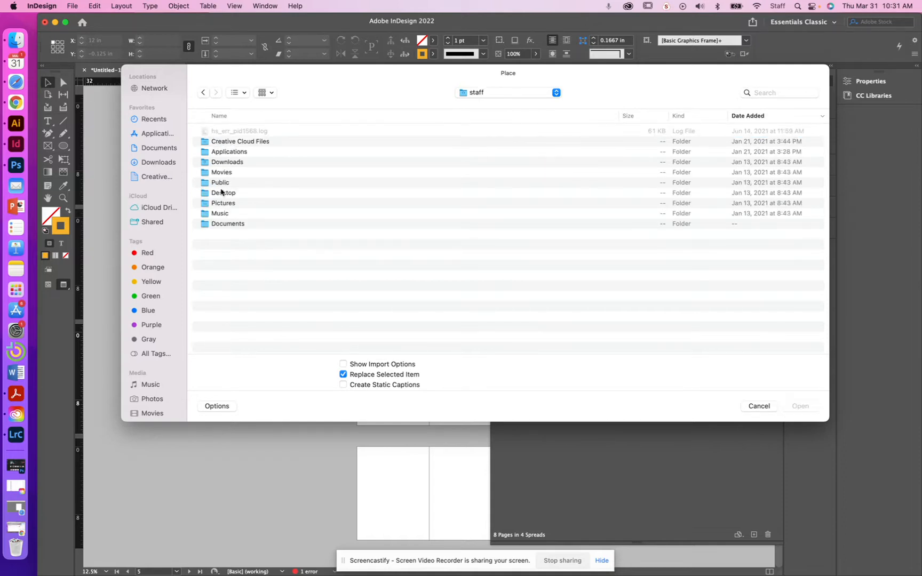
drag(220, 196, 153, 143)
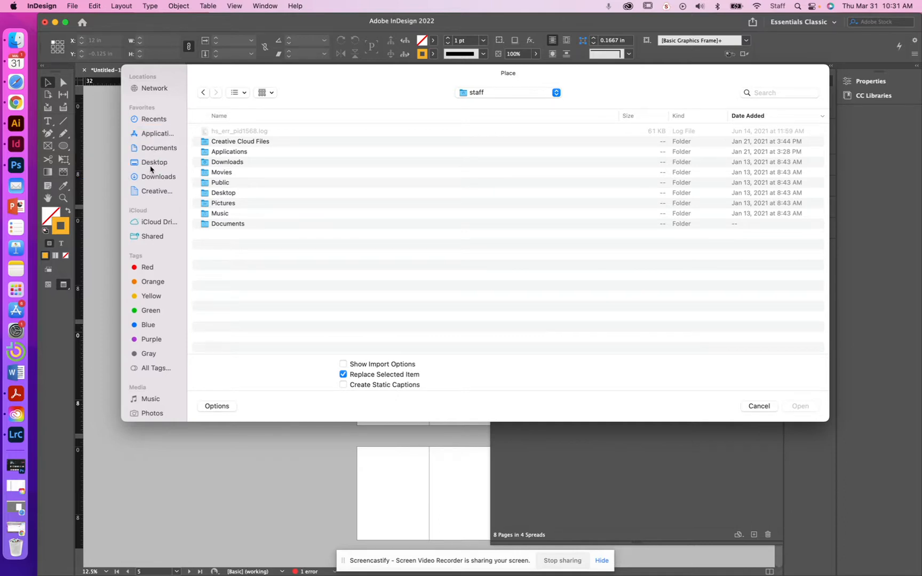
- Place Screen Shot 2022-03-31 at 10.29.49 AM from the Desktop at the upper-left corner of the 5–6 spread
click(153, 163)
click(282, 133)
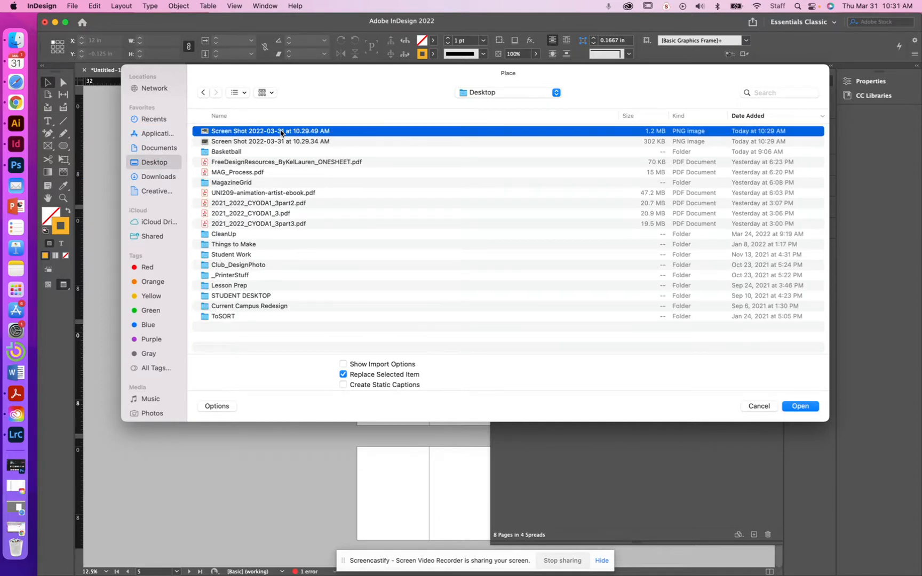
click(794, 406)
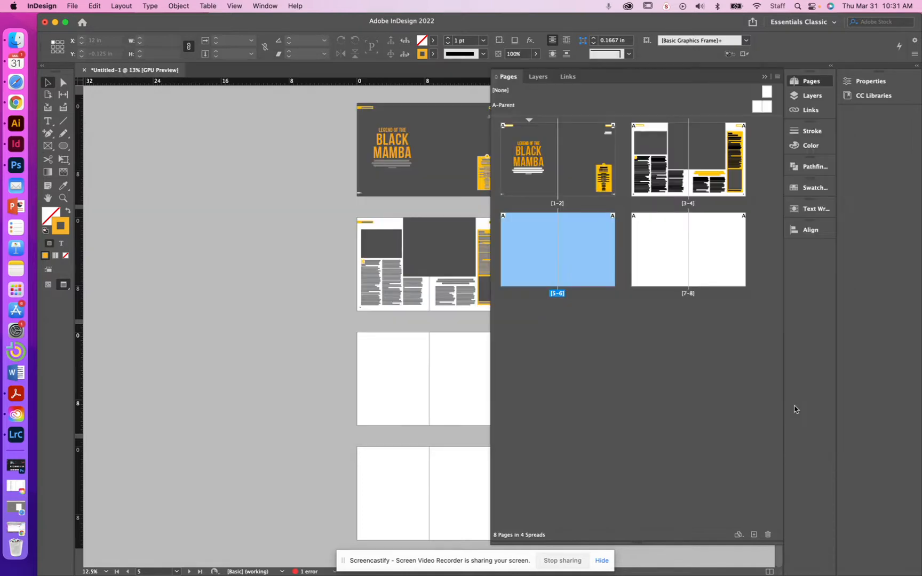
click(356, 333)
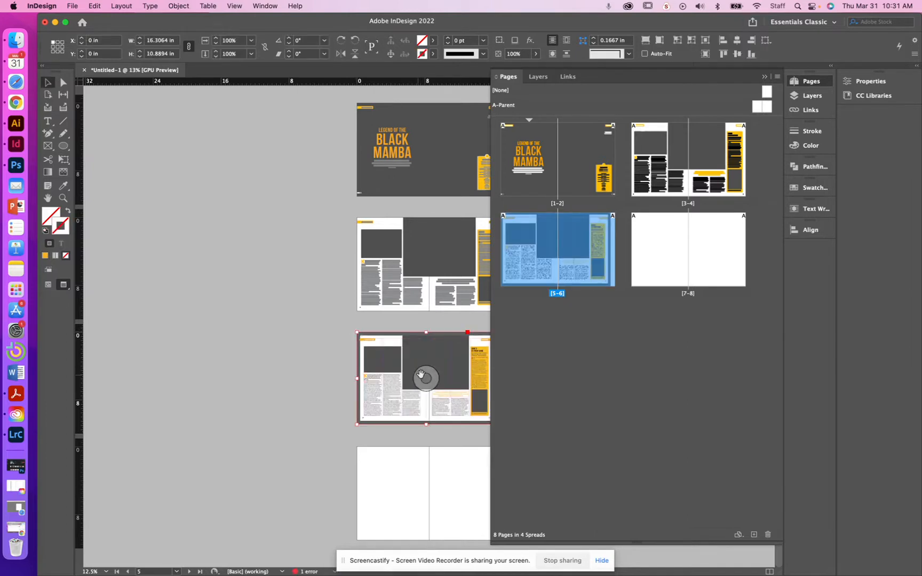
- Place Screen Shot 2022-03-31 at 10.29.34 AM from the Desktop at the upper-left corner of page 7
click(676, 272)
double_click(677, 272)
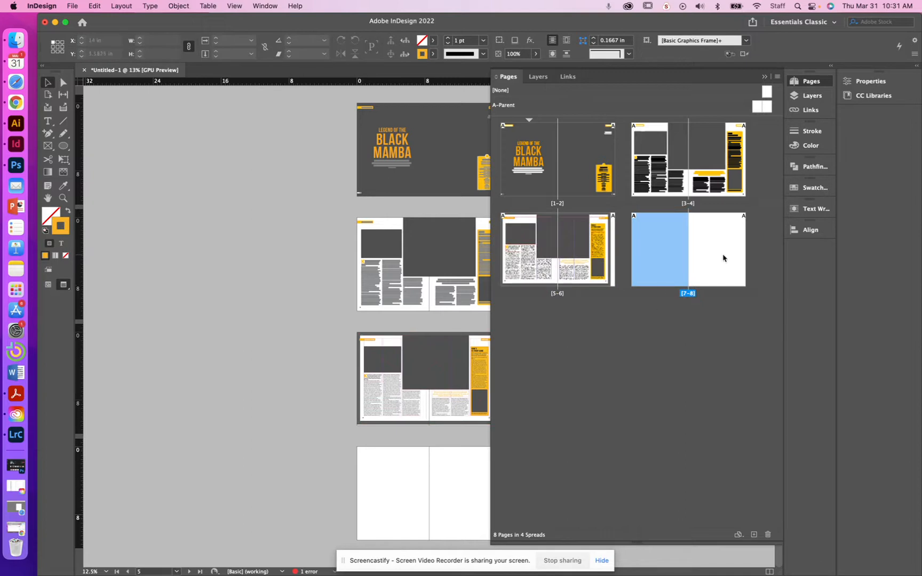
double_click(667, 260)
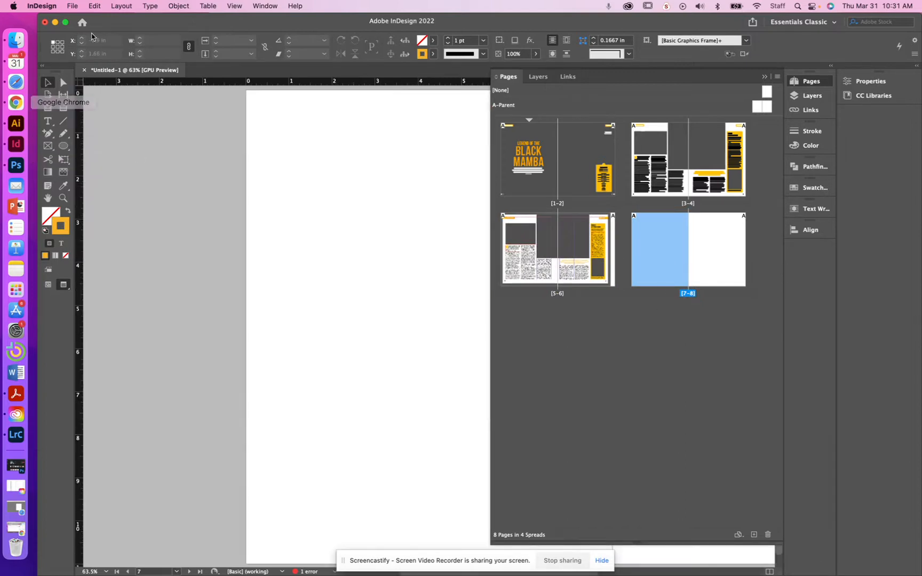
click(79, 6)
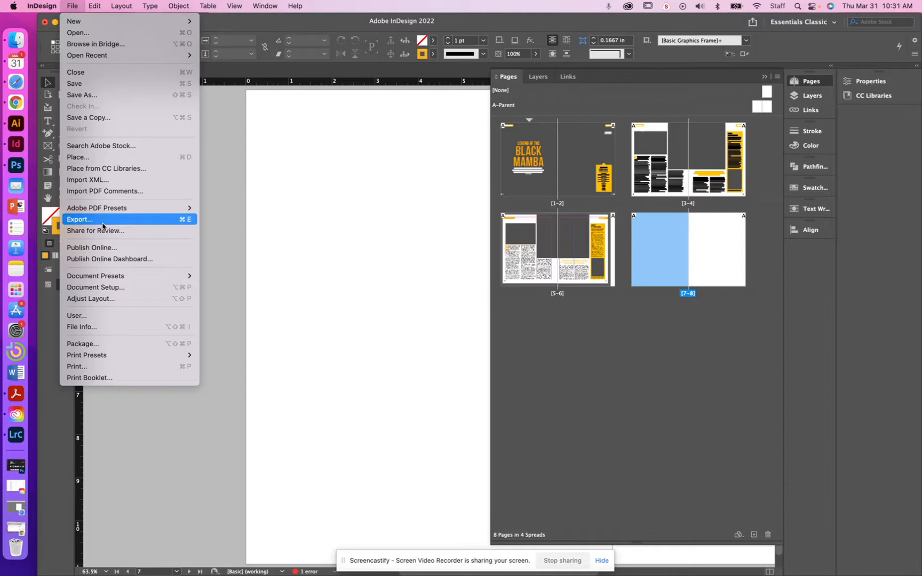
click(107, 159)
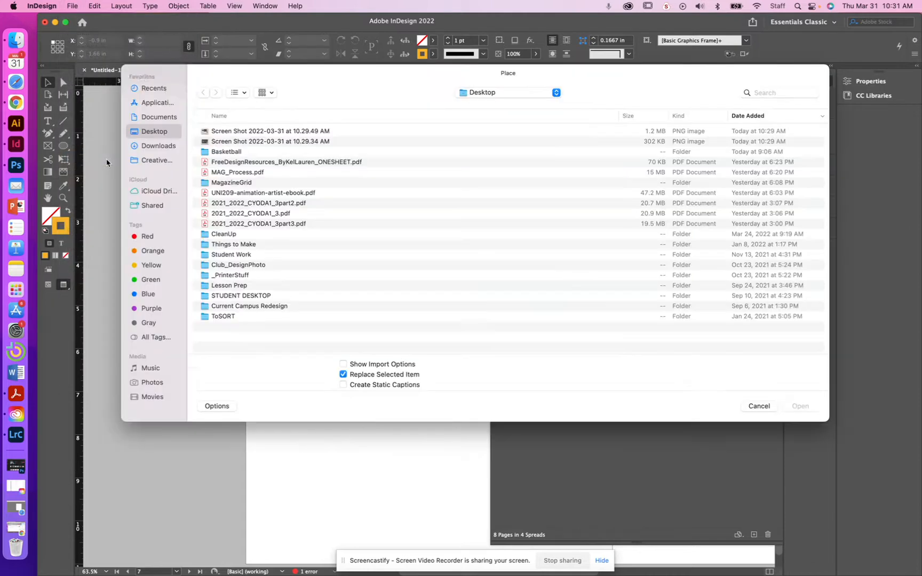
click(312, 152)
click(311, 141)
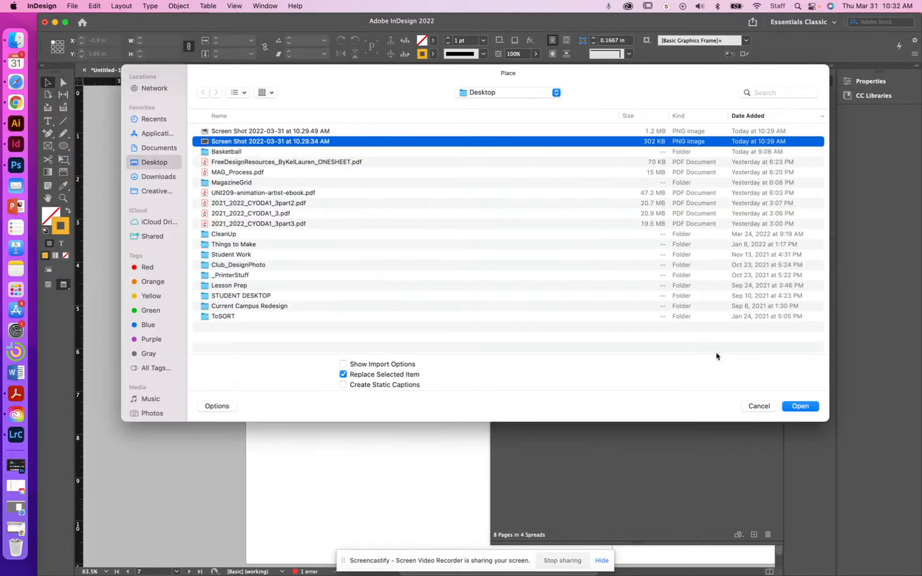
click(804, 407)
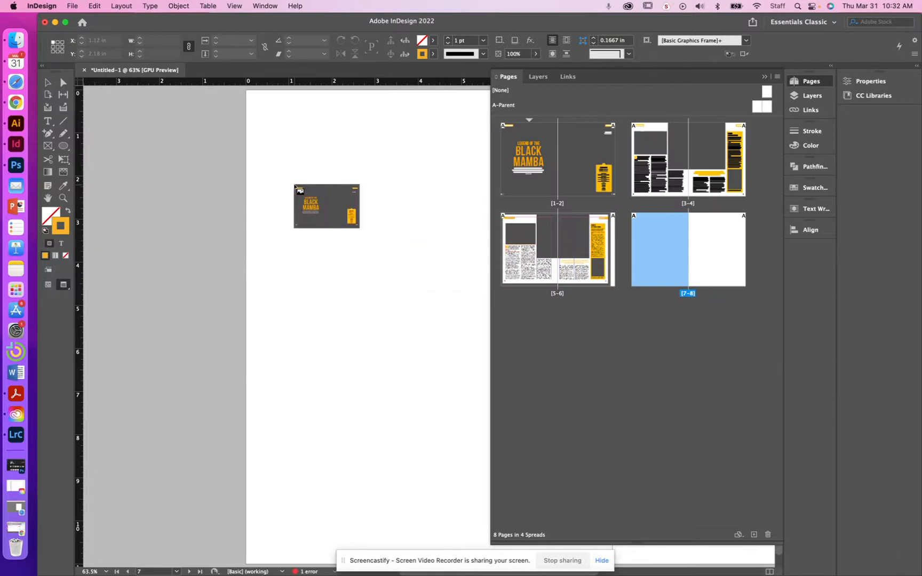
key(super+minus)
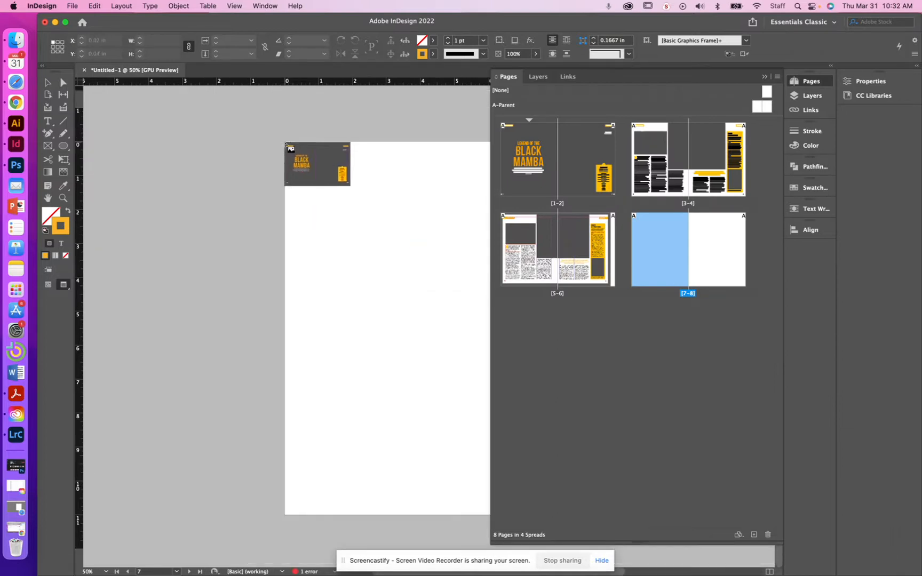
click(286, 143)
- Try shifting the placed screenshot on the 7–8 spread left to X -0.125 in
key(Left)
key(Left)
key(Left)
key(Left)
key(Left)
key(Left)
key(Left)
key(Left)
key(Left)
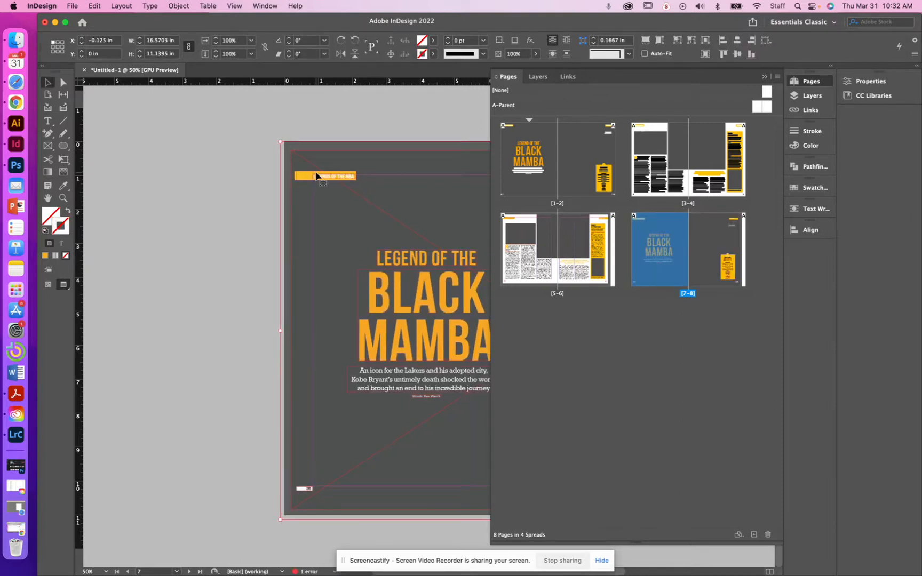
- Shift the screenshot right to X 0.2639 in so it is centered across the 7–8 spread
key(super+minus)
click(512, 78)
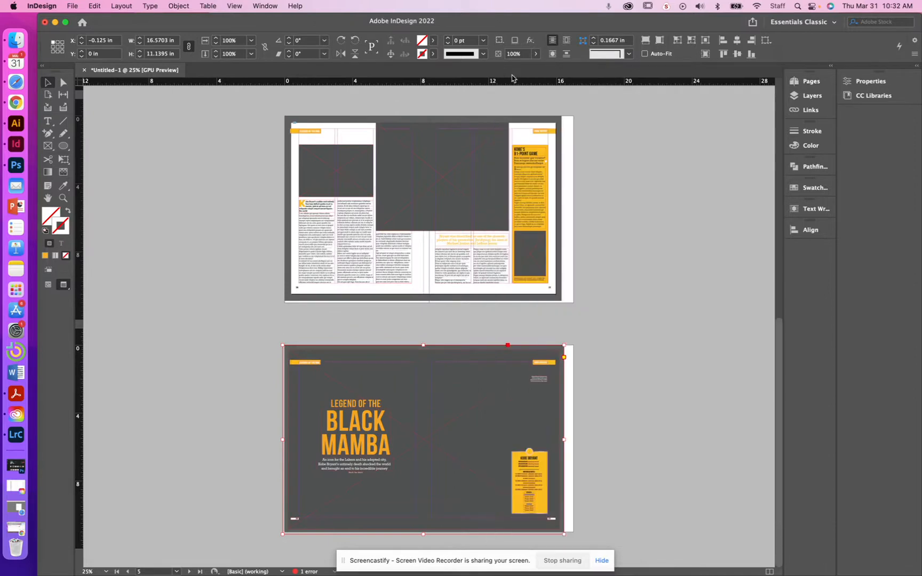
key(Right)
key(Right)
key(Right)
key(Right)
key(Right)
key(Right)
key(Right)
key(Right)
key(Right)
key(Right)
key(Right)
key(Right)
key(Right)
key(Right)
key(Right)
key(Right)
key(Right)
key(Right)
key(Right)
key(Right)
key(Right)
key(Right)
key(Right)
key(Right)
key(Right)
key(Right)
key(Right)
key(Right)
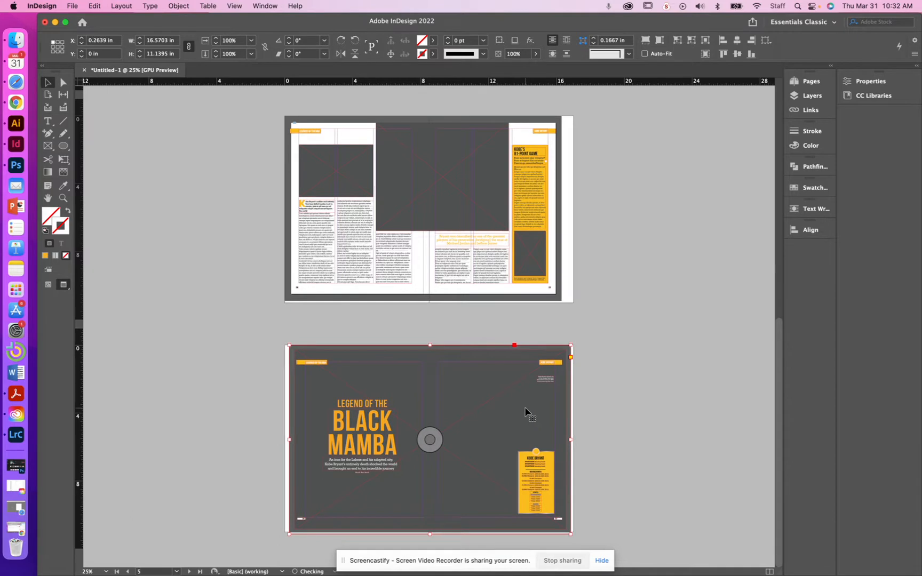
- Lower the 7–8 spread's screenshot to Y 0.0139 in, check it in Normal view, and return to Preview mode with nothing selected
key(super+equal)
key(Down)
key(Down)
key(Down)
key(Up)
key(Up)
key(w)
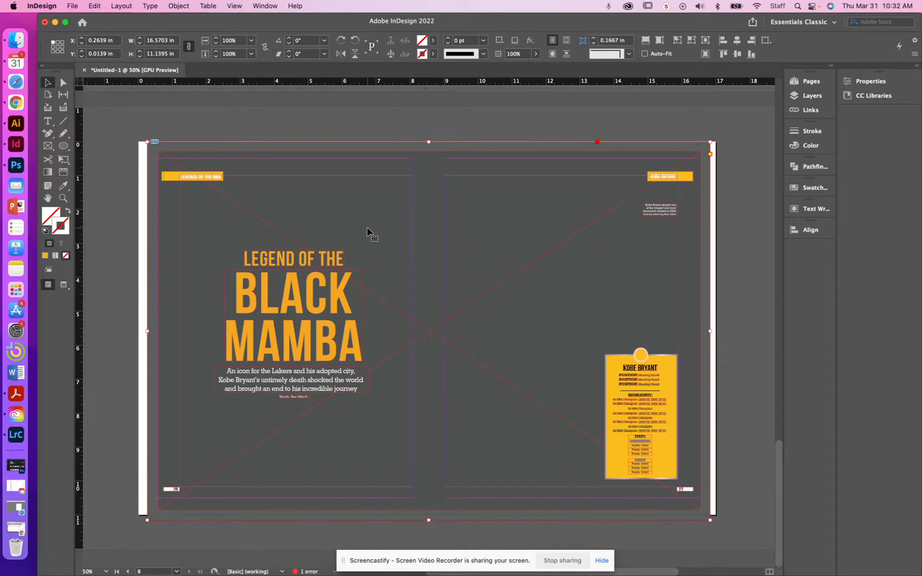
key(w)
click(543, 116)
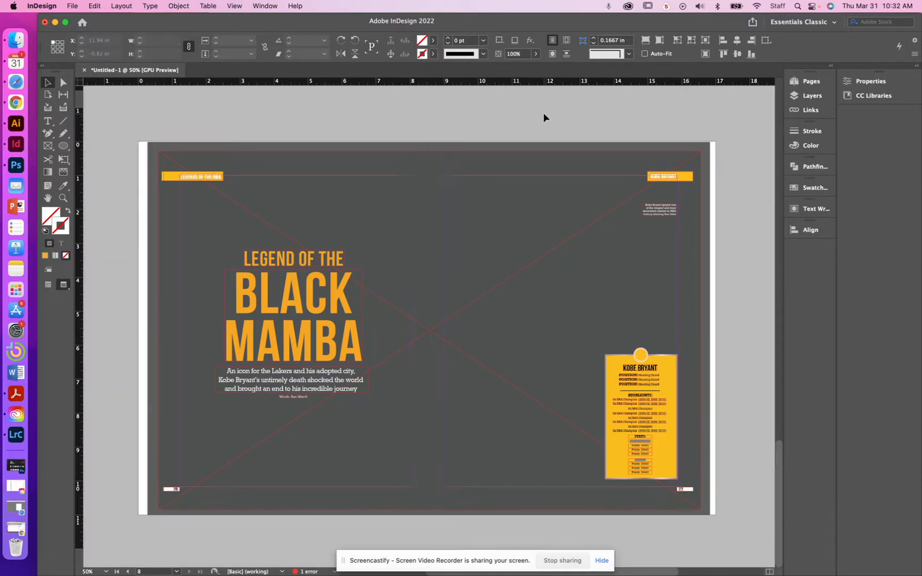
- Move the screenshot on the 5–6 spread right and down to about X 0.4583 in, Y 0.2661 in
drag(471, 395, 485, 95)
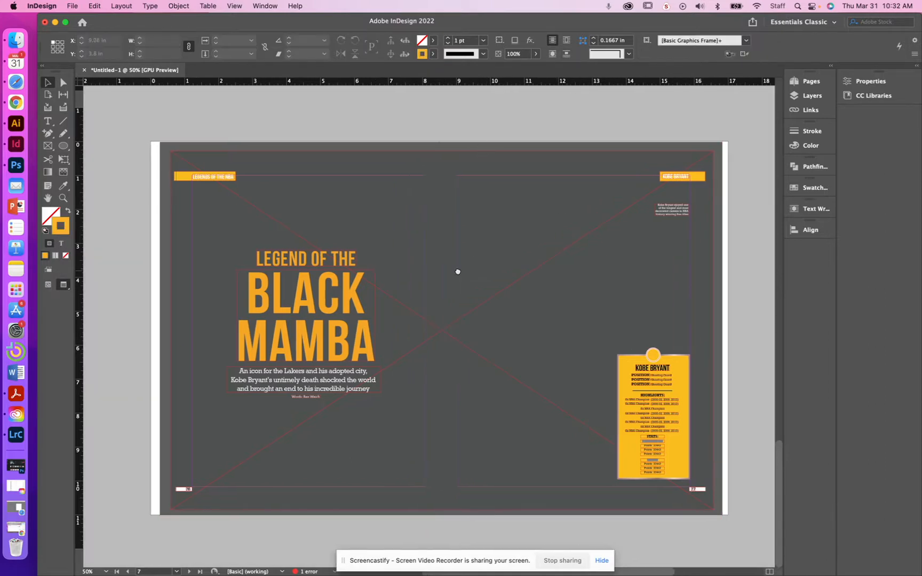
scroll(458, 271, up, 10)
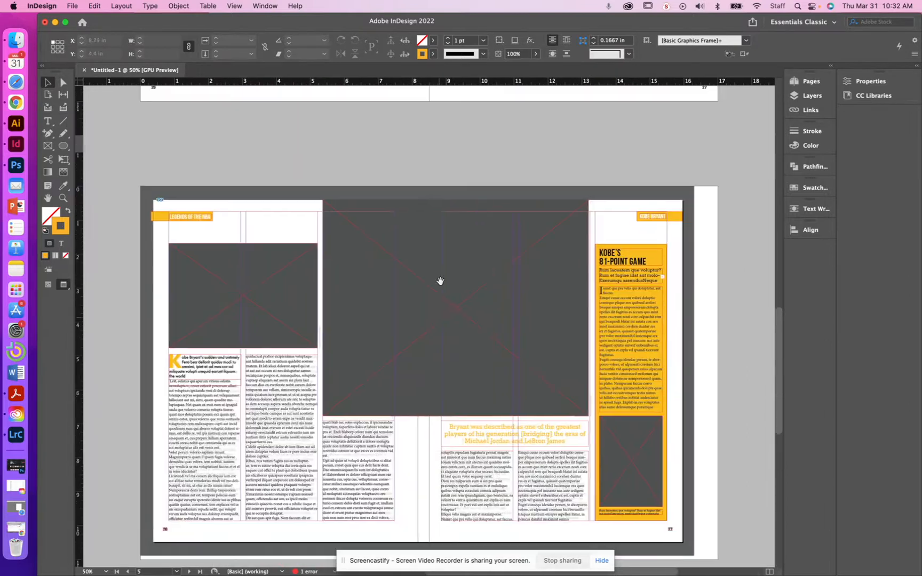
scroll(440, 281, up, 4)
scroll(437, 325, down, 12)
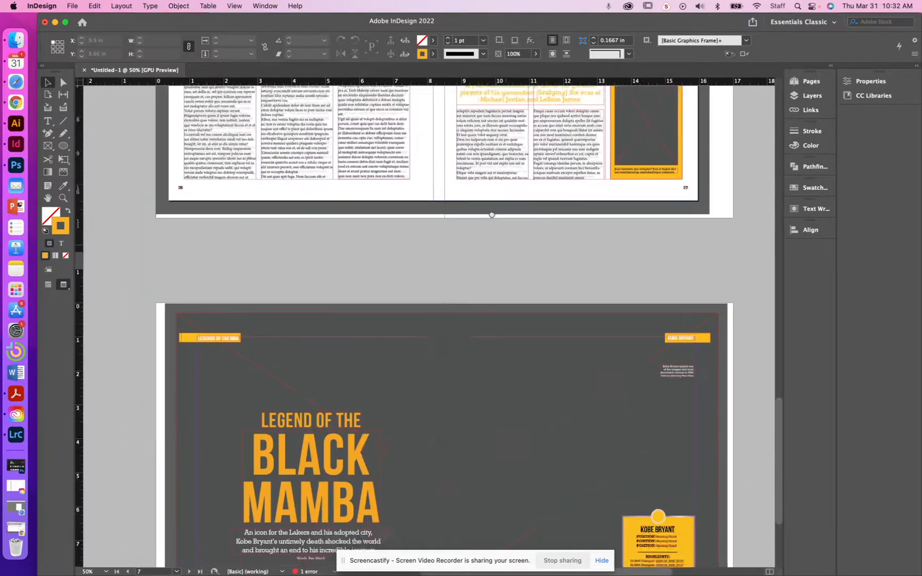
scroll(496, 235, down, 4)
scroll(490, 300, up, 11)
drag(410, 233, 427, 241)
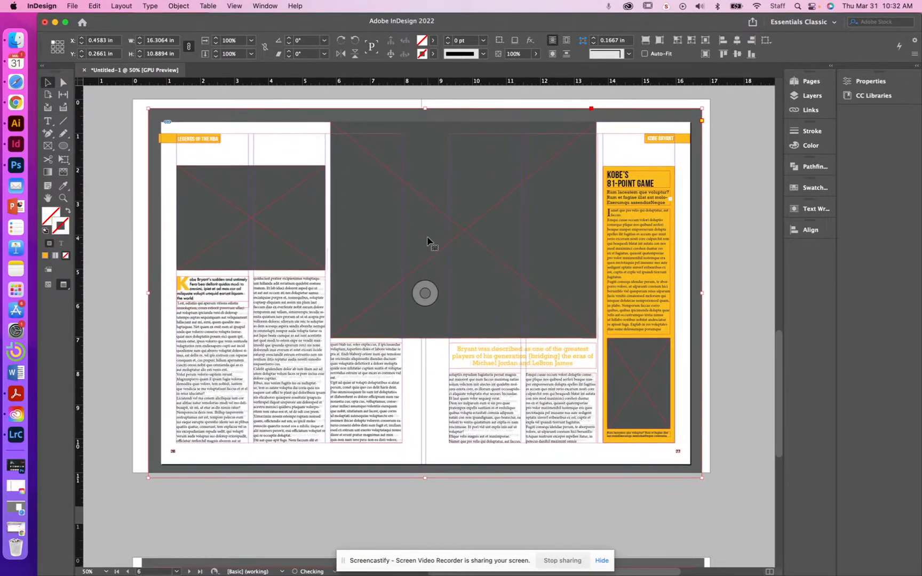
- Nudge the 5–6 spread's screenshot up and left until it is centered on the spread, and deselect it
key(shift+Up)
key(shift+Left)
key(Up)
key(Up)
key(Up)
key(Up)
key(Up)
key(Up)
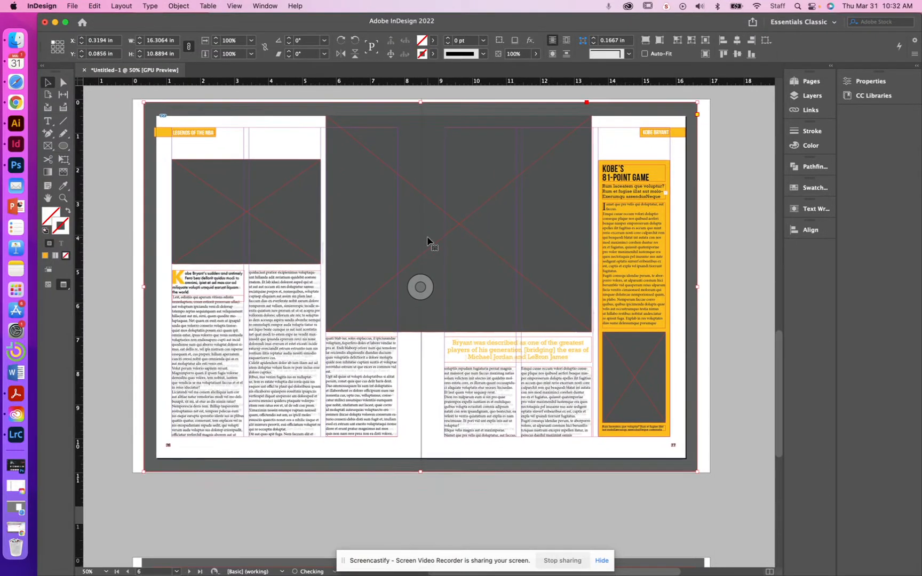
key(Left)
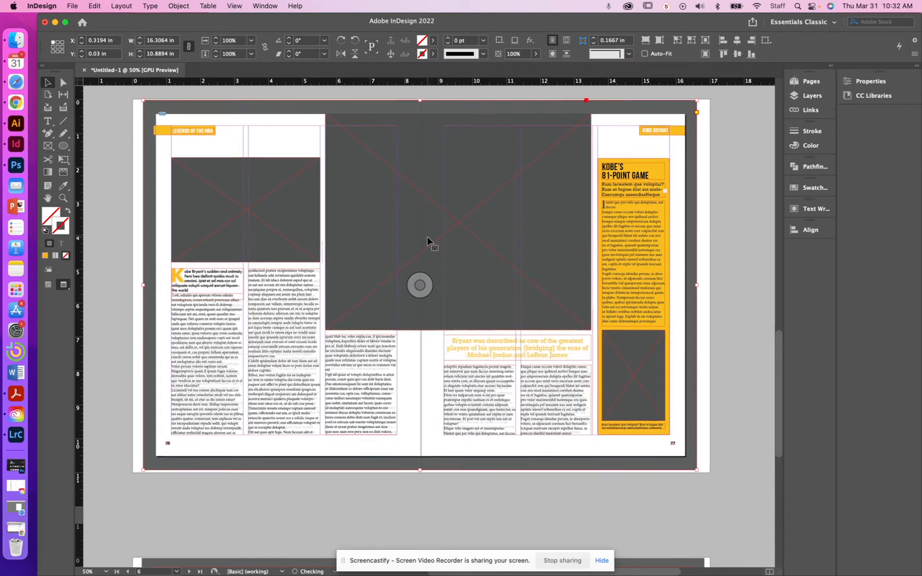
key(Down)
key(Down)
click(752, 178)
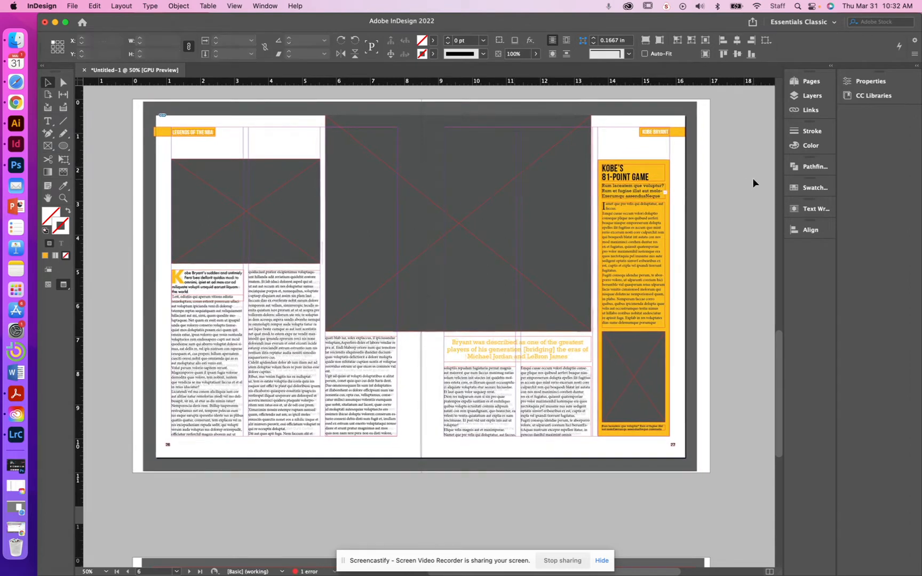
- Move the 7–8 spread with the Black Mamba title screenshot ahead of the 5–6 spread in the page order
key(super+minus)
key(super+minus)
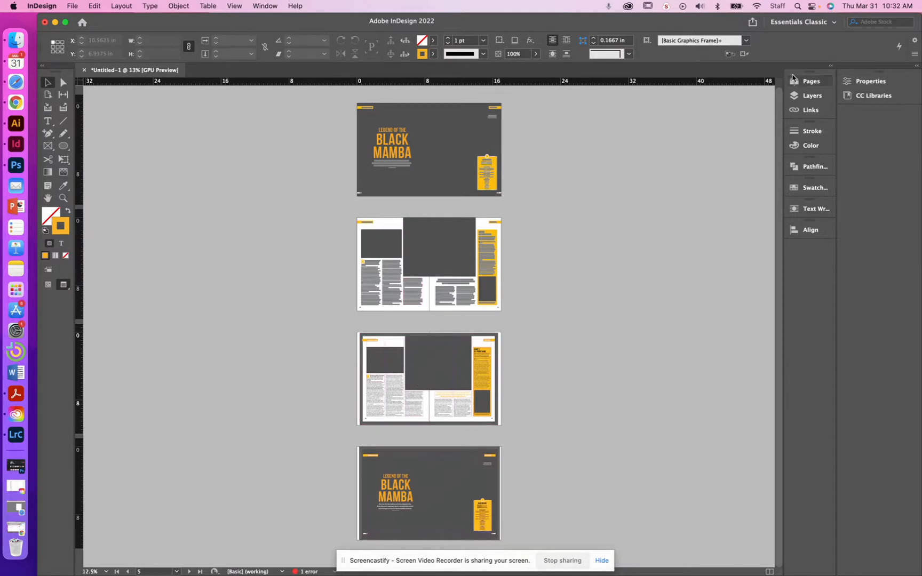
click(808, 81)
click(646, 350)
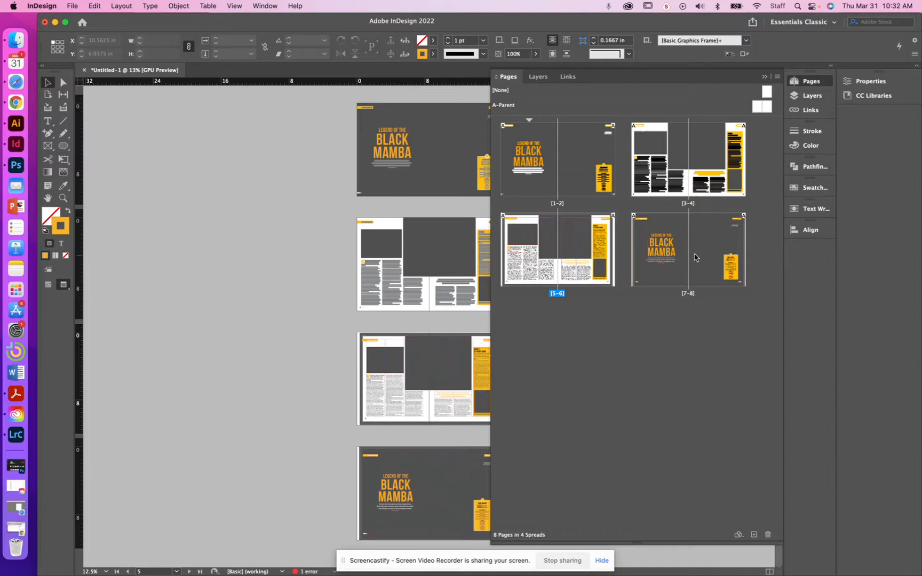
drag(693, 251, 669, 245)
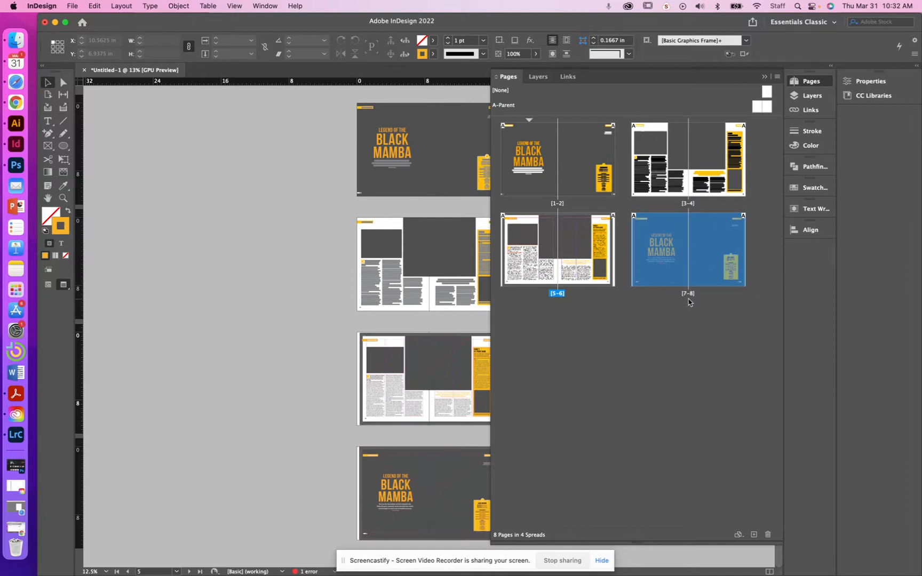
drag(689, 299, 494, 283)
click(664, 323)
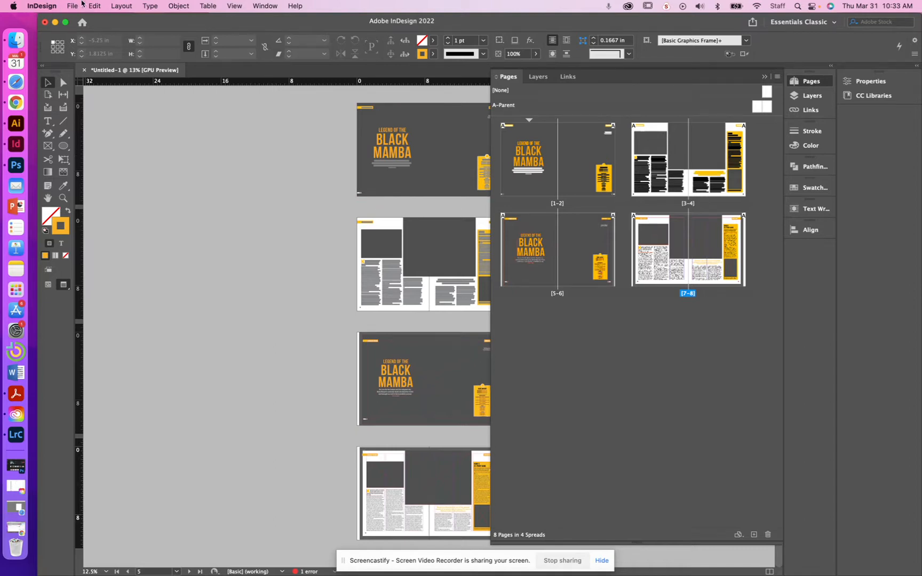
- Save the document to the Desktop as ID_Basketball in InDesign 2022 document format
click(81, 5)
click(94, 87)
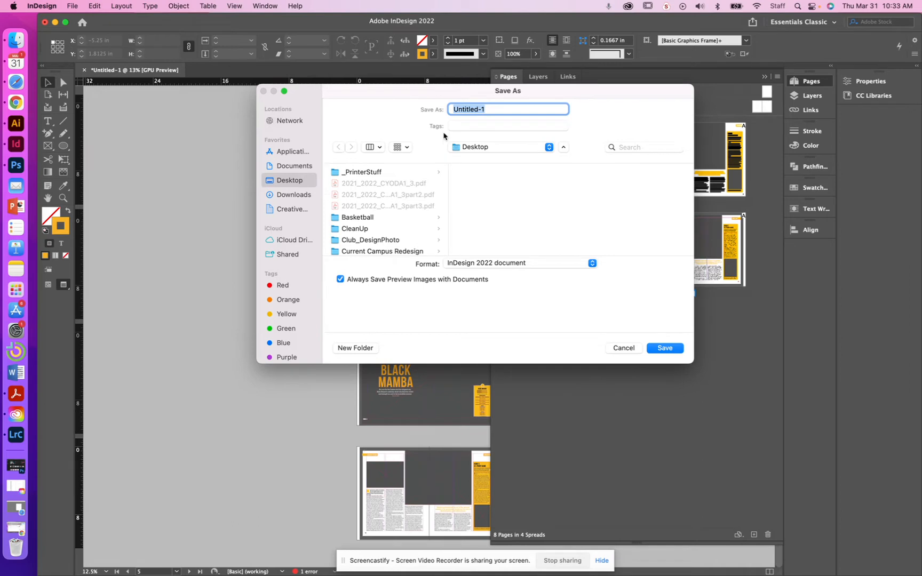
key(BackSpace)
text(ID_Basketball)
click(665, 349)
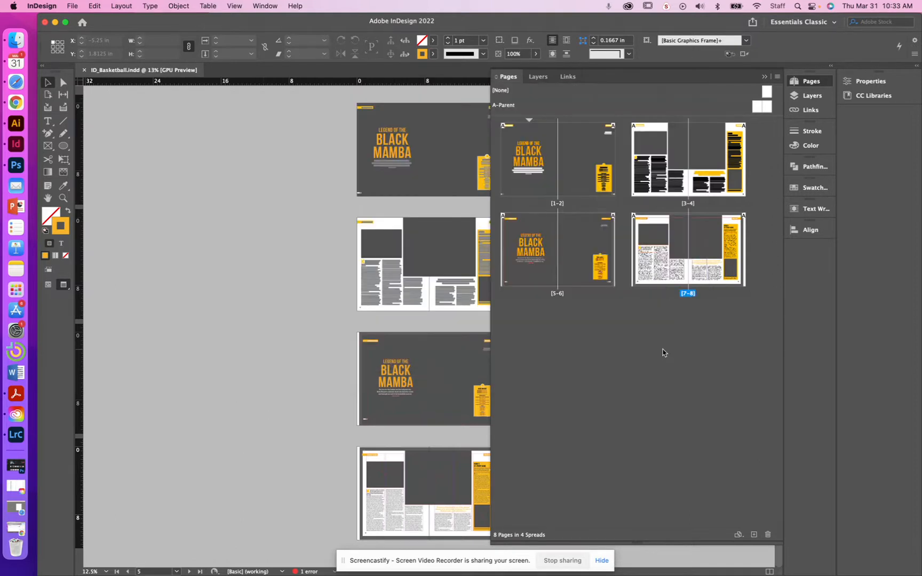
- Start exporting the document to the Desktop as ID_Basketball in Adobe PDF (Interactive) format
click(73, 6)
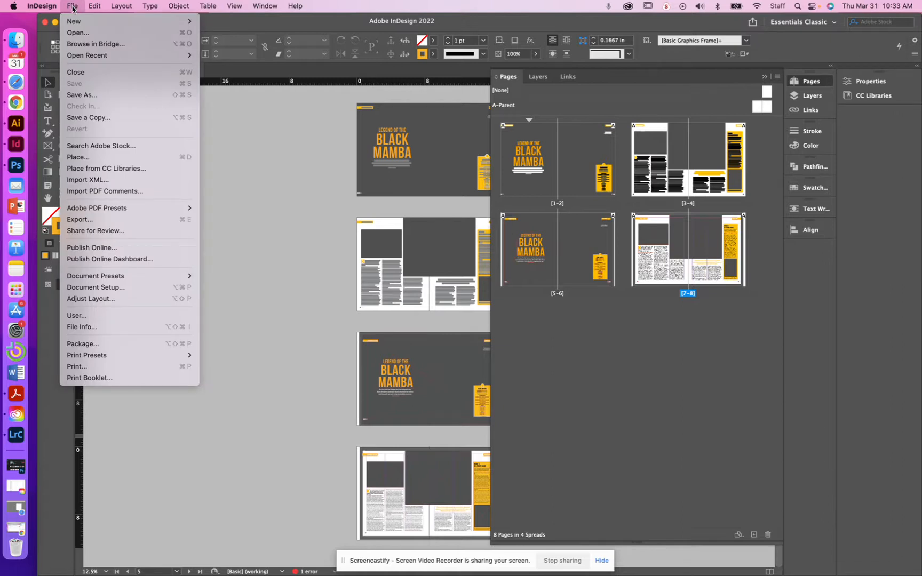
click(105, 221)
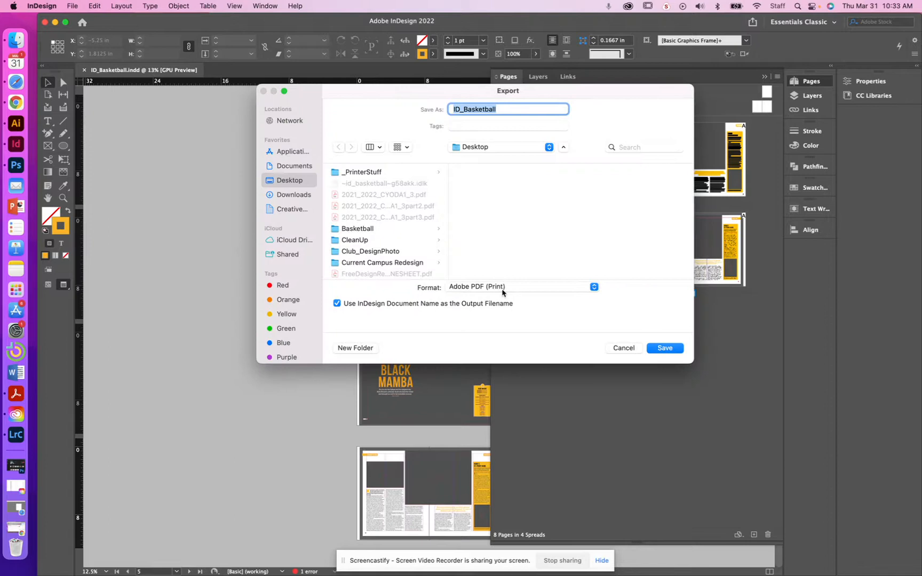
click(503, 288)
click(498, 277)
click(666, 348)
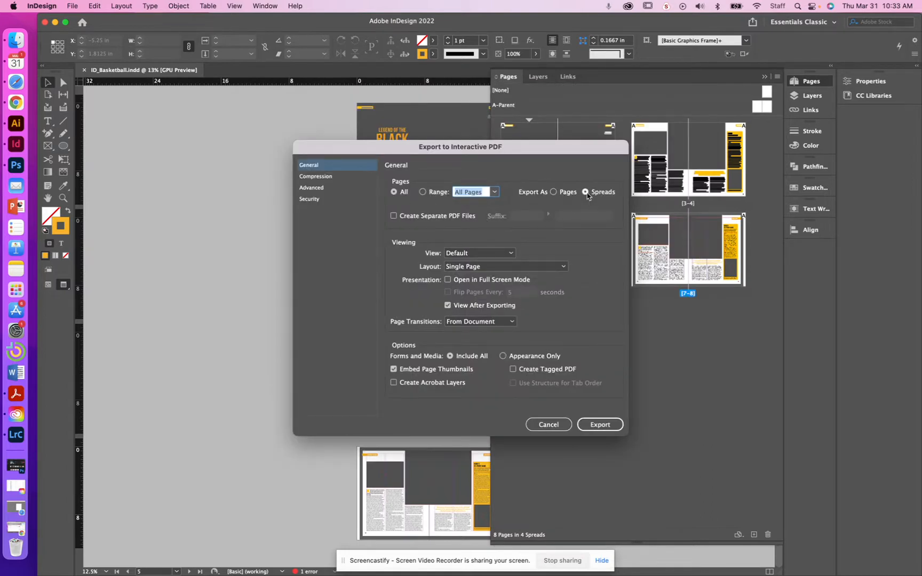
- Set the interactive PDF to export all pages as spreads and run the export despite the overset text
click(586, 192)
click(553, 192)
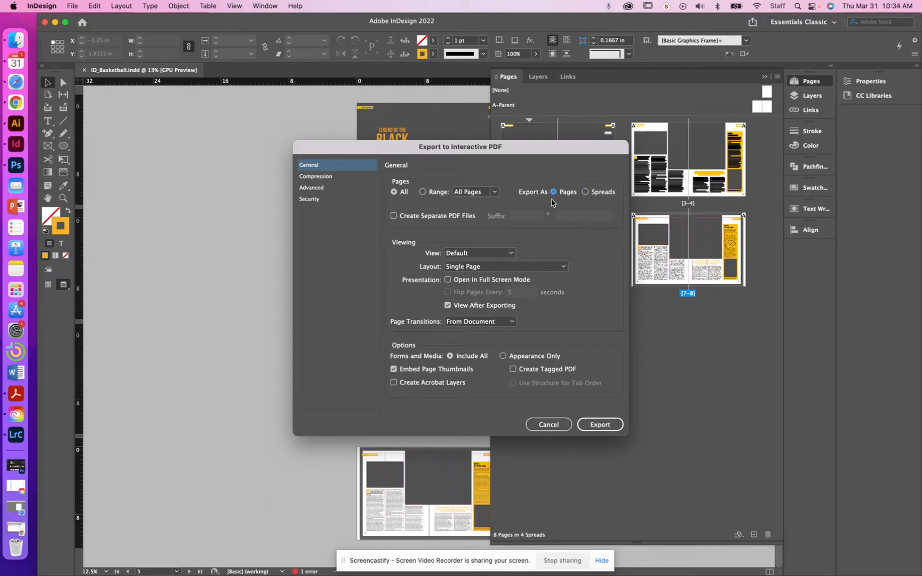
click(586, 193)
click(591, 424)
click(599, 425)
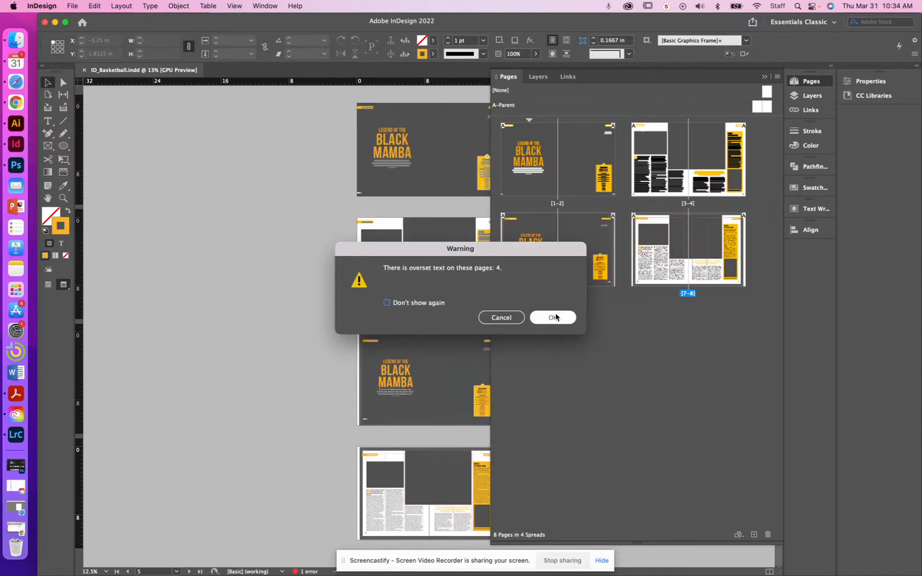
click(554, 318)
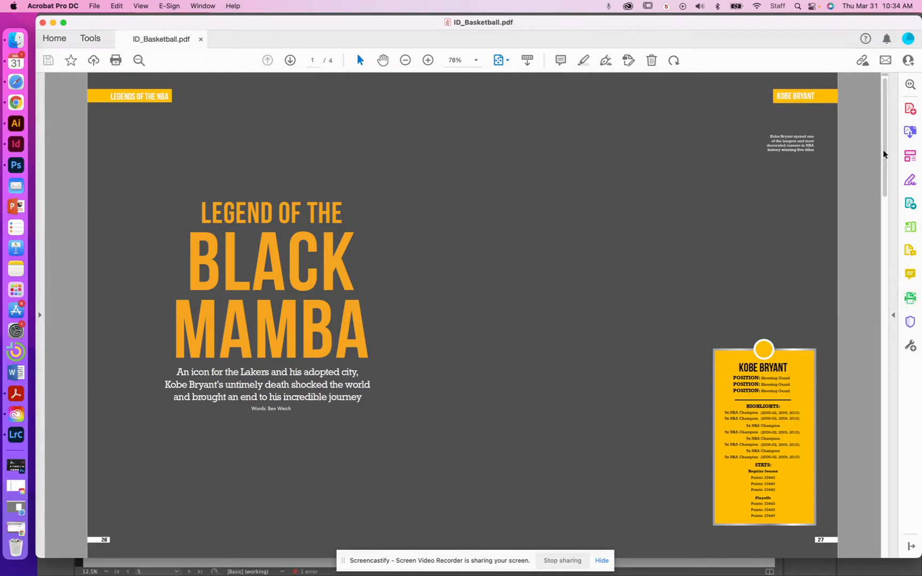
- Review all the spreads of the exported ID_Basketball.pdf in Acrobat, and minimize it to return to InDesign
scroll(886, 263, down, 3)
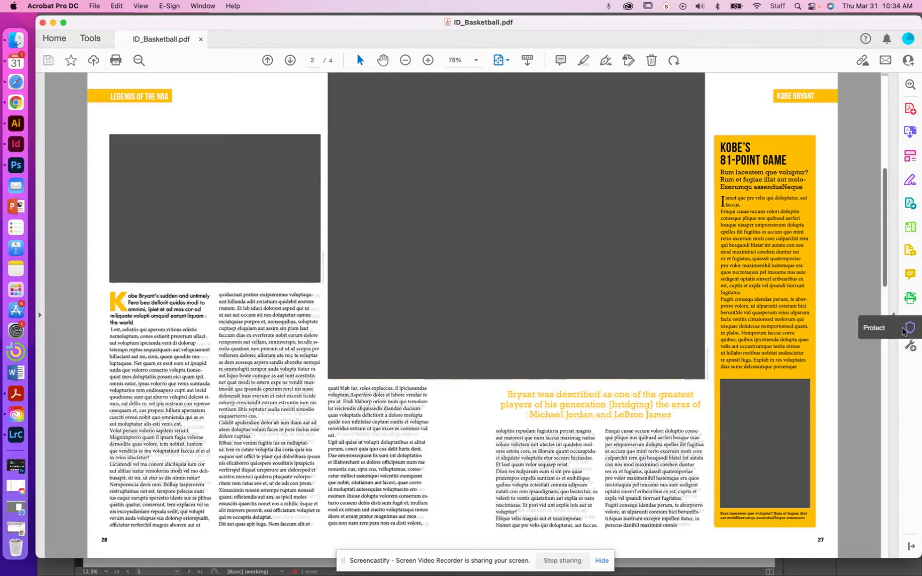
click(885, 340)
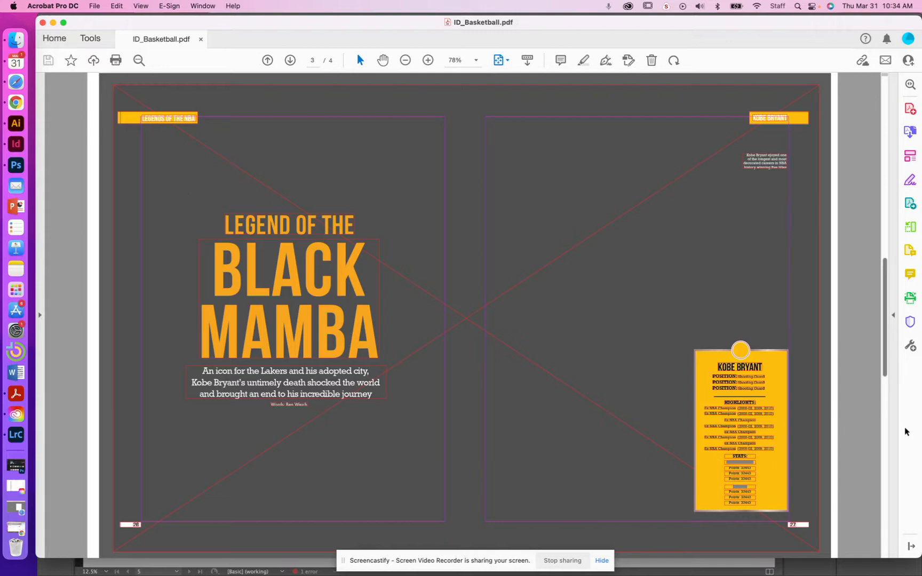
click(885, 478)
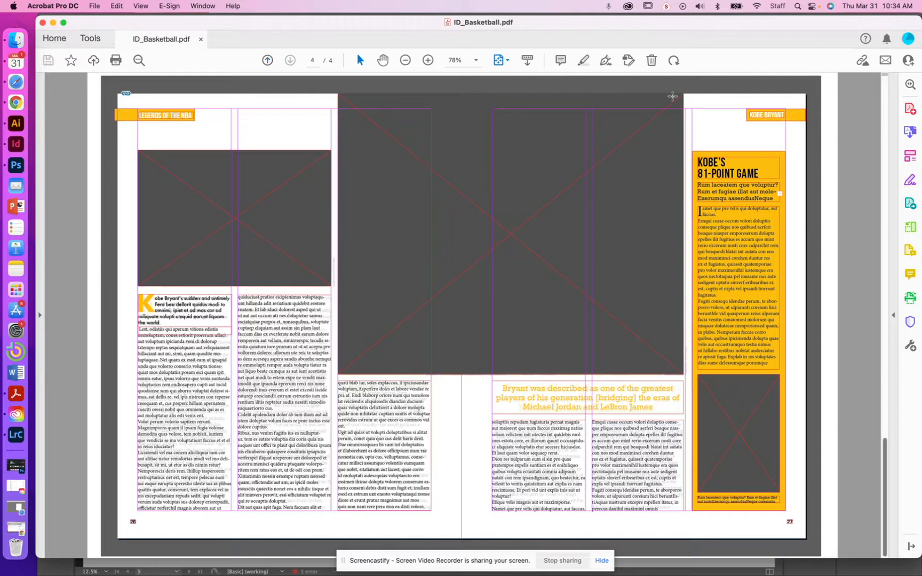
click(884, 98)
click(884, 98)
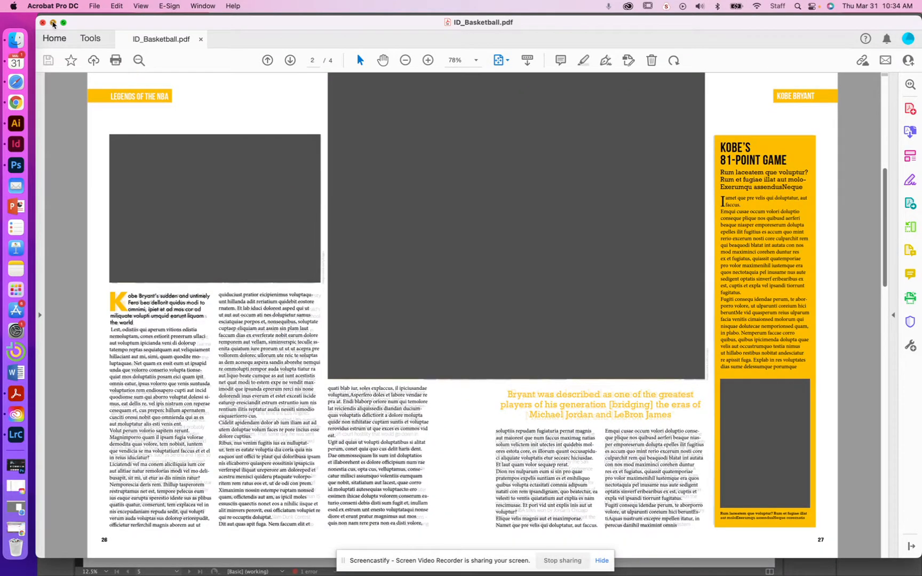
click(53, 23)
- Hide the Template layer to check the spreads without it, and show it again
click(811, 81)
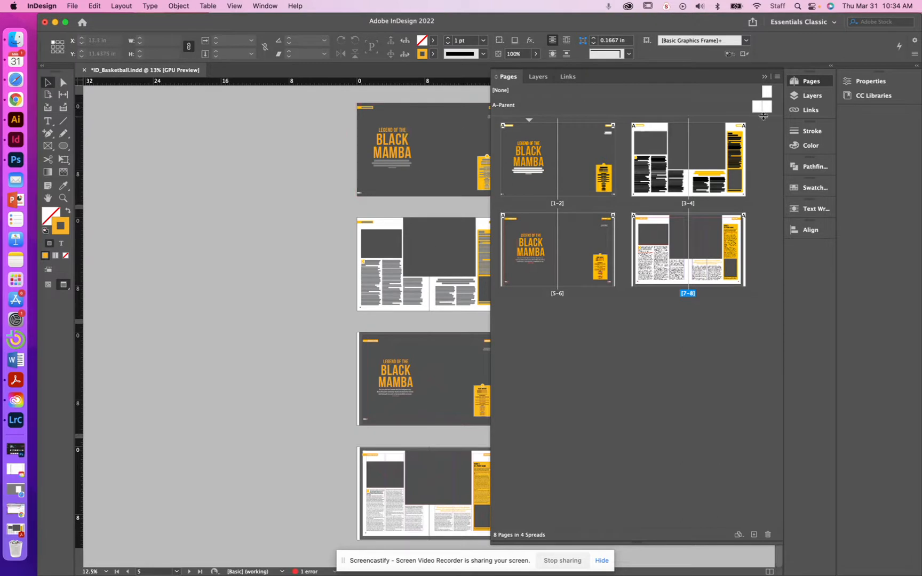
click(810, 96)
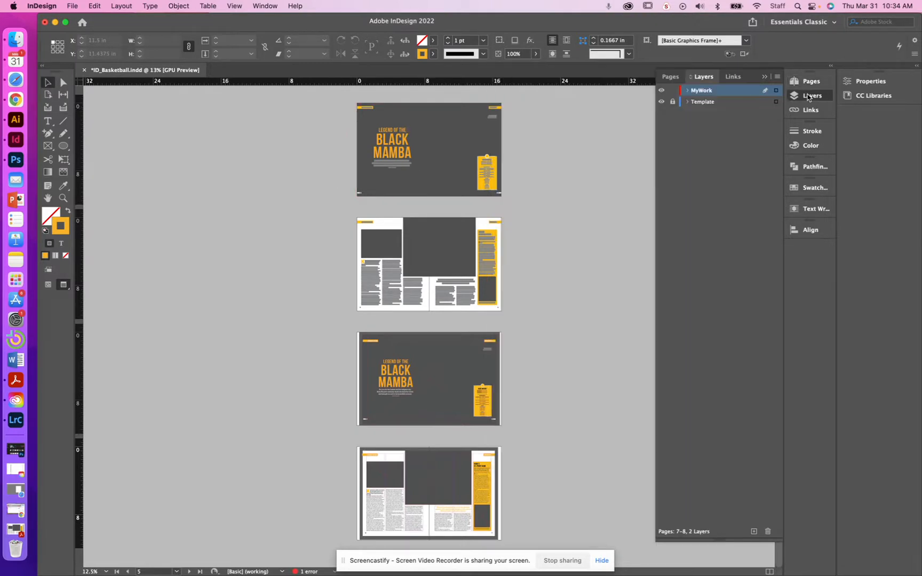
click(662, 105)
click(662, 103)
click(16, 101)
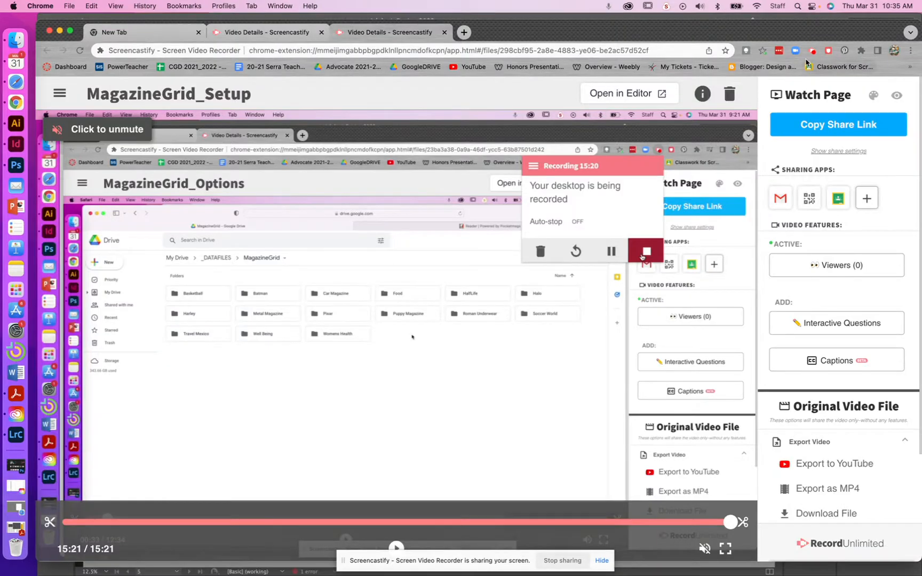